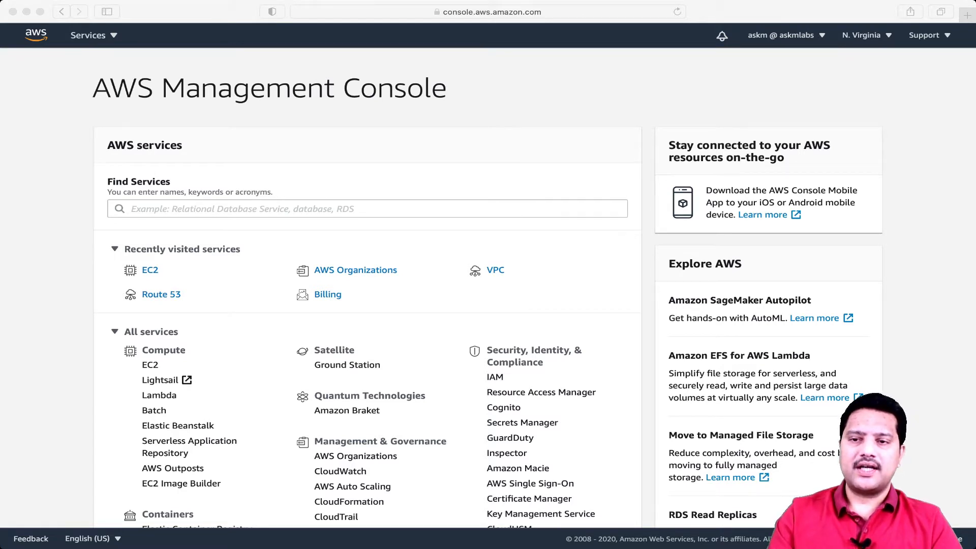
- View the list of AWS regions available in the console without changing the current region
key(super+Tab)
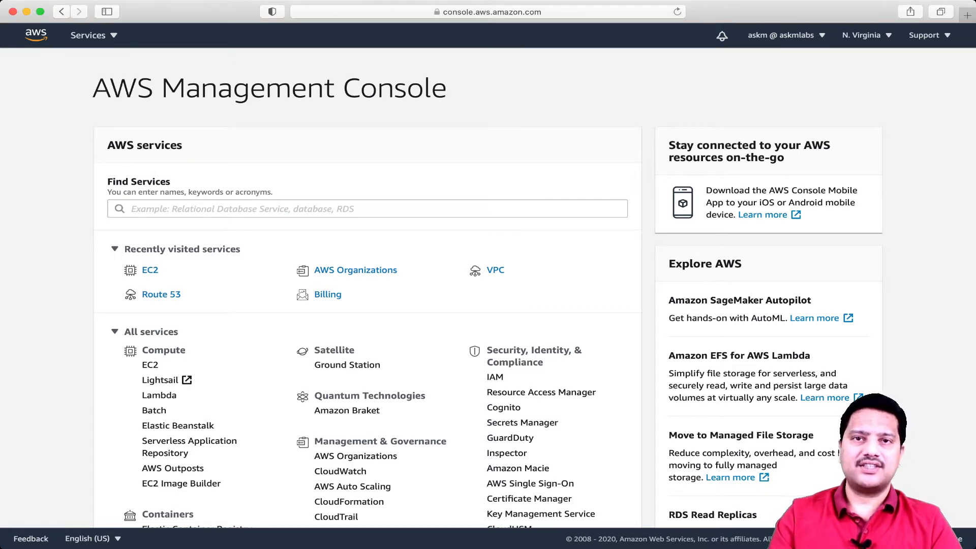
click(867, 35)
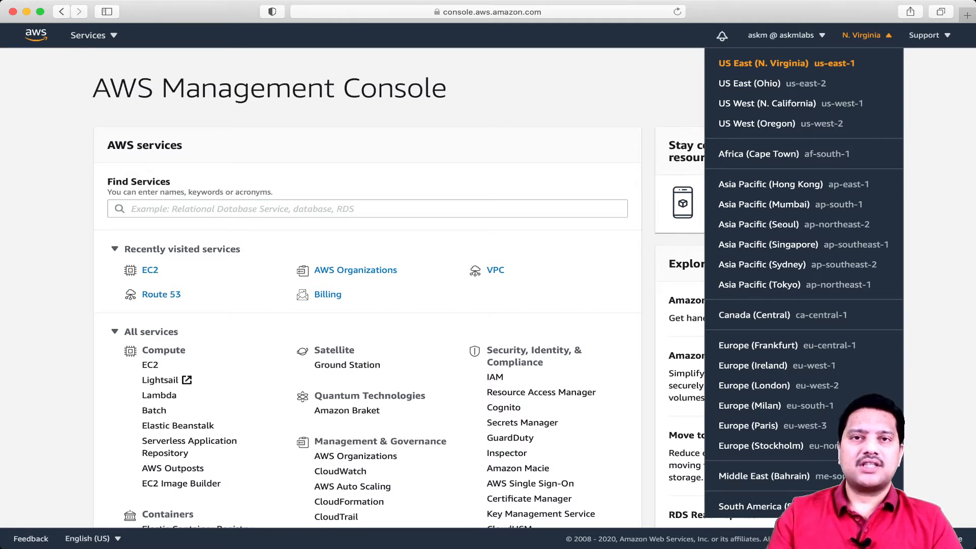
key(Escape)
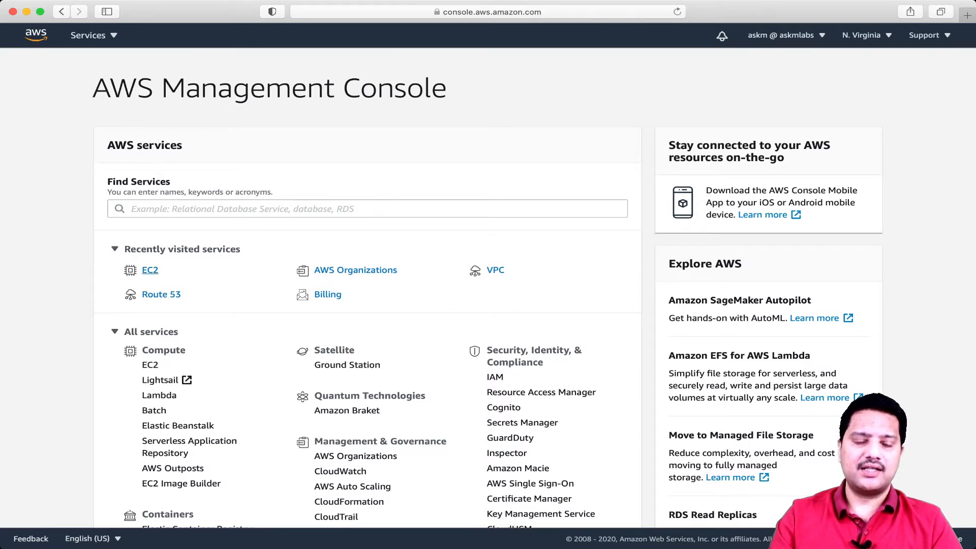
- Find the EC2 service by searching for "ec2" and open its dashboard
click(366, 209)
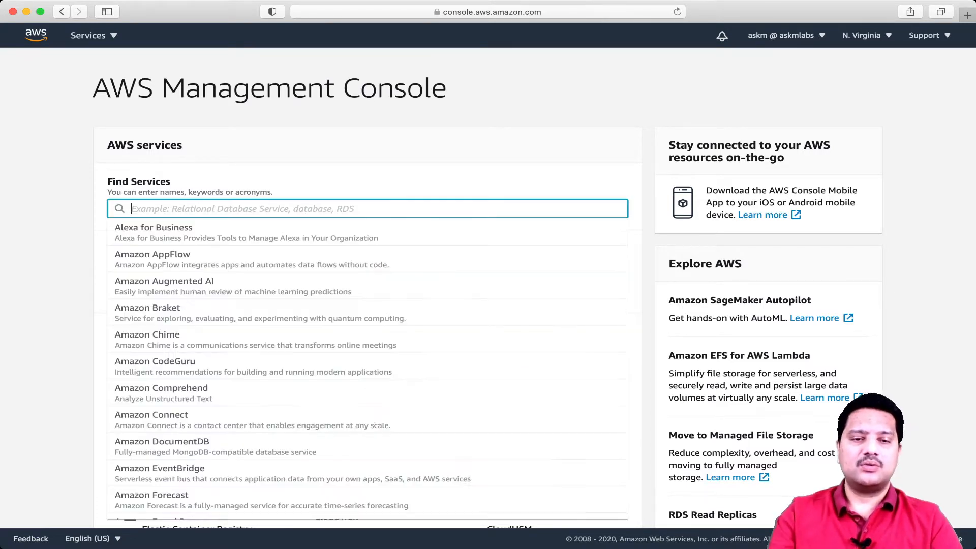
text(ec2)
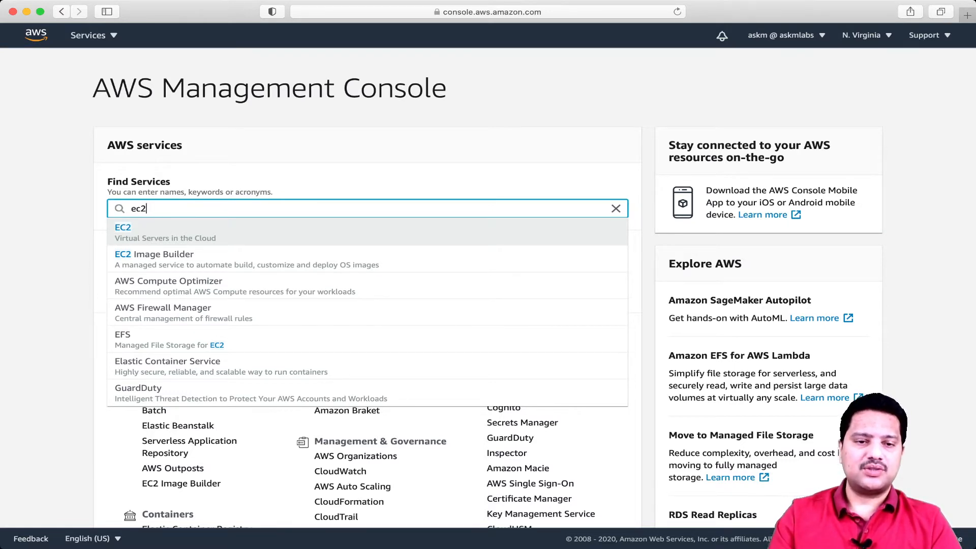
key(Return)
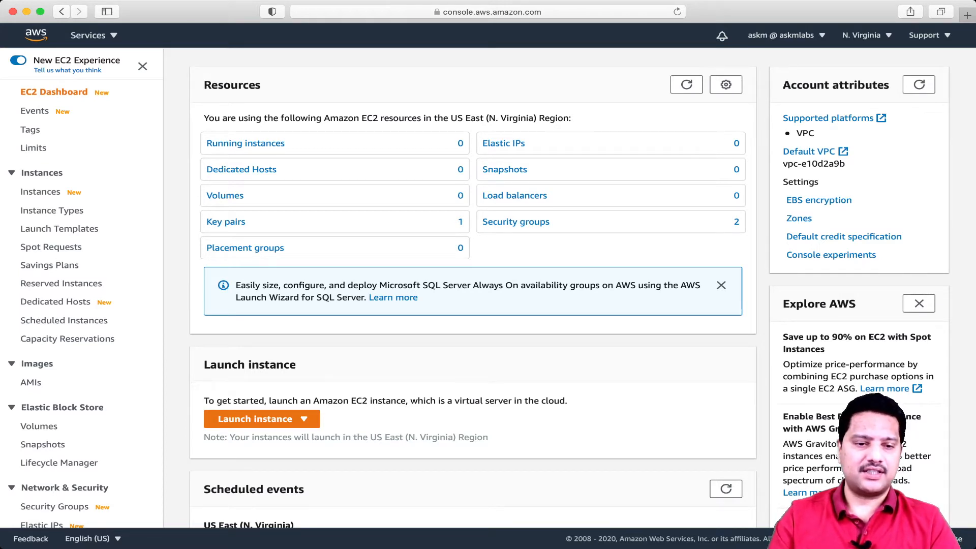
- Review the EC2 dashboard's resource categories and start launching a new instance without a template
scroll(81, 284, down, 5)
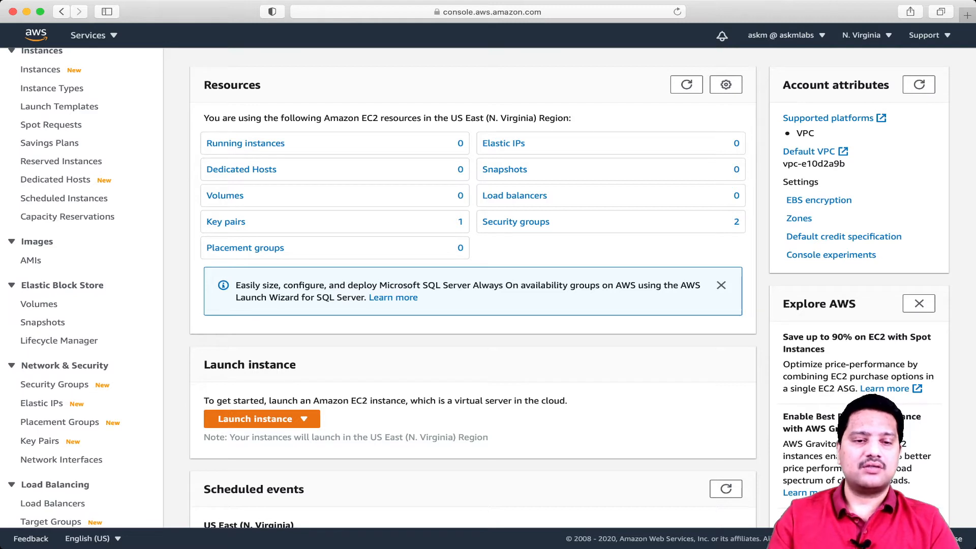
scroll(81, 288, down, 5)
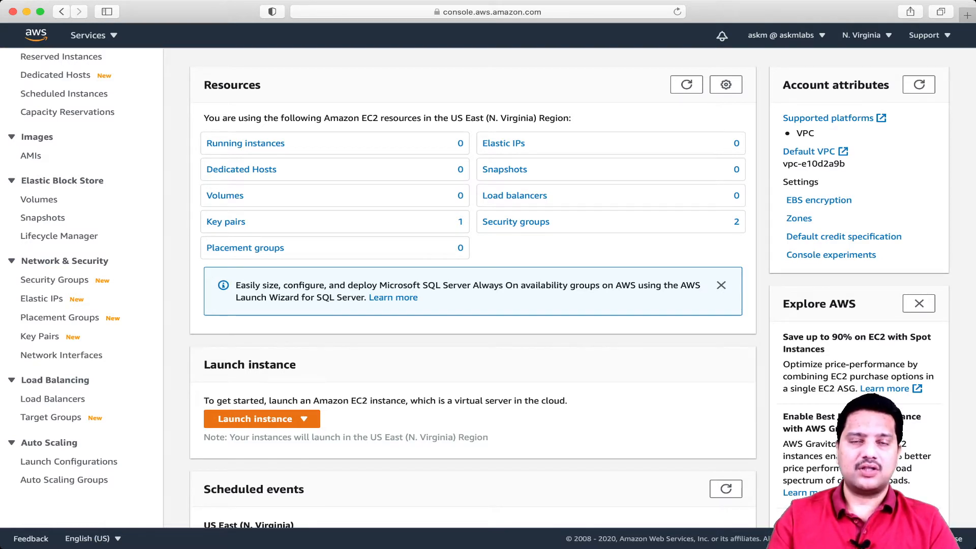
scroll(82, 289, up, 5)
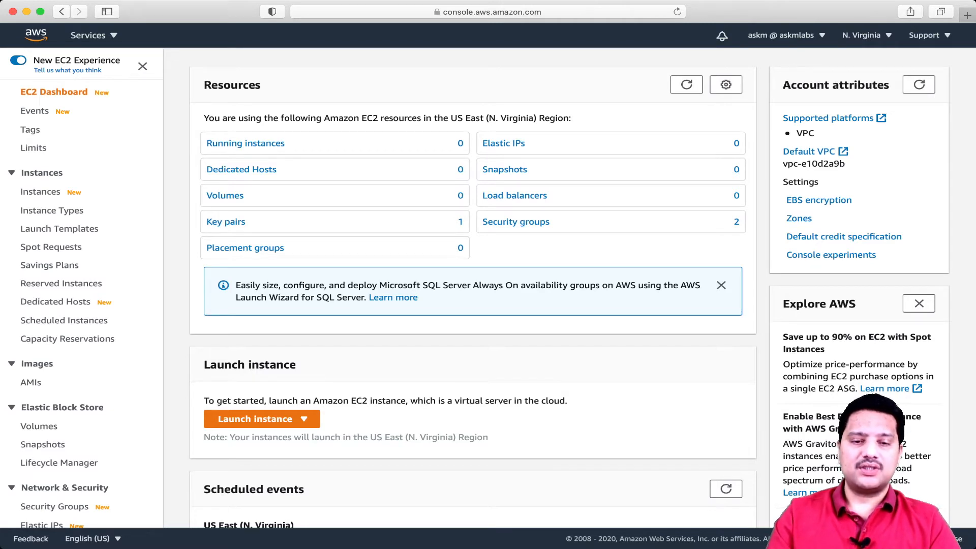
drag(204, 364, 297, 364)
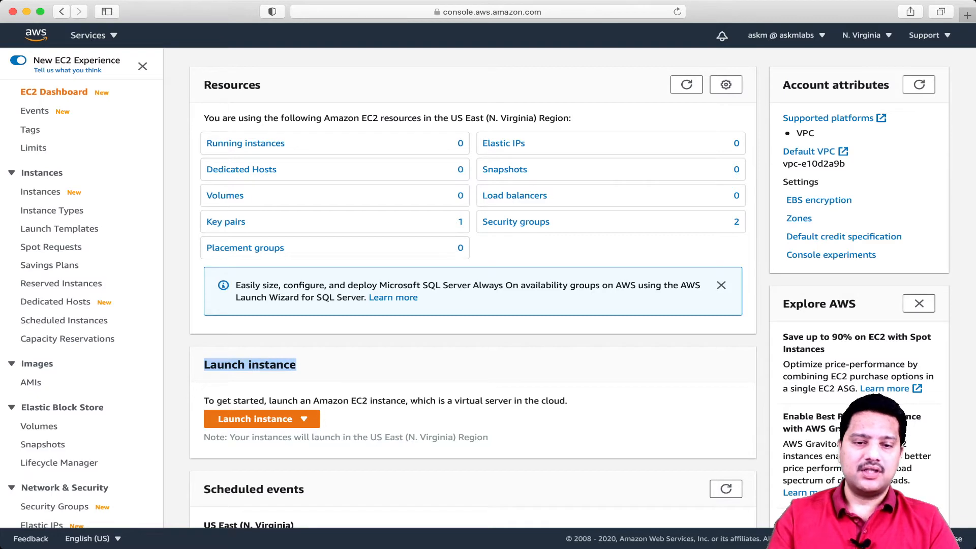
click(315, 368)
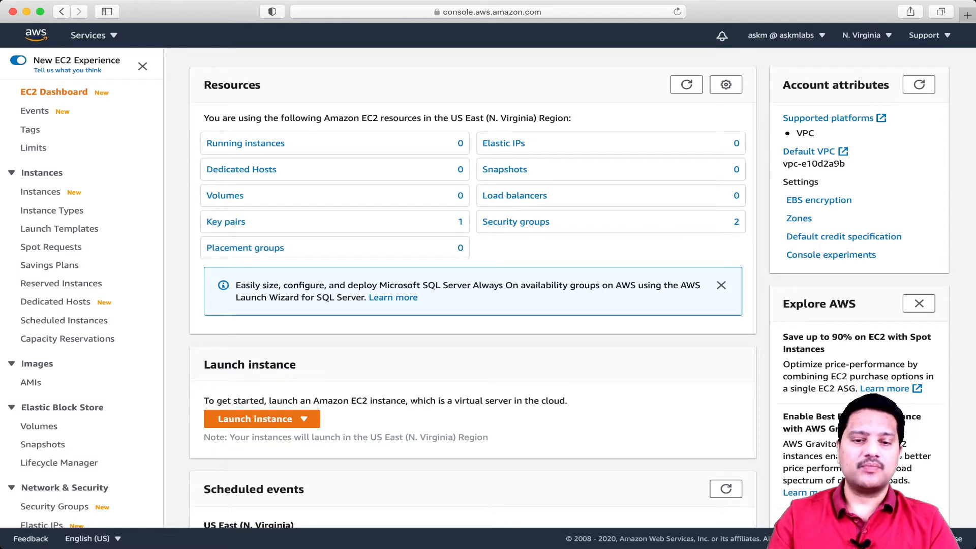
click(262, 419)
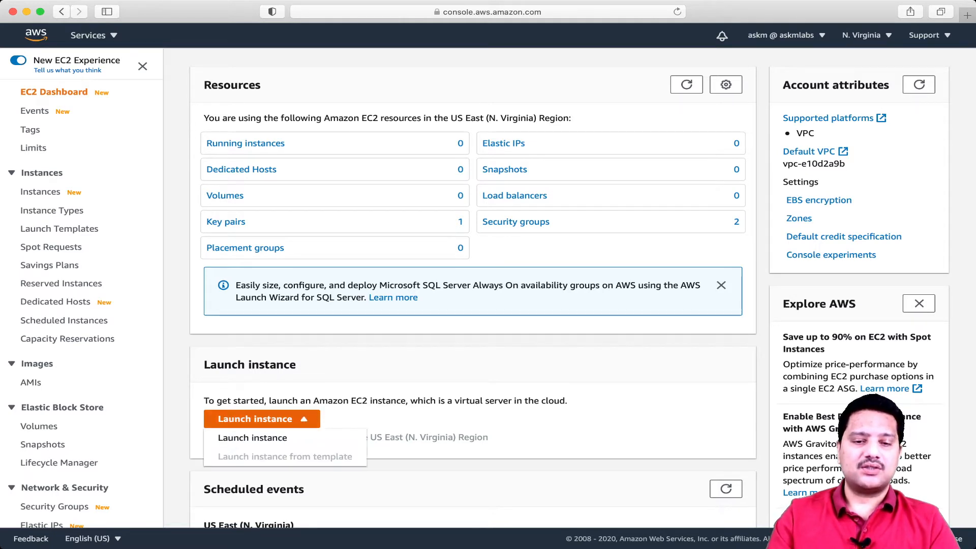
click(252, 437)
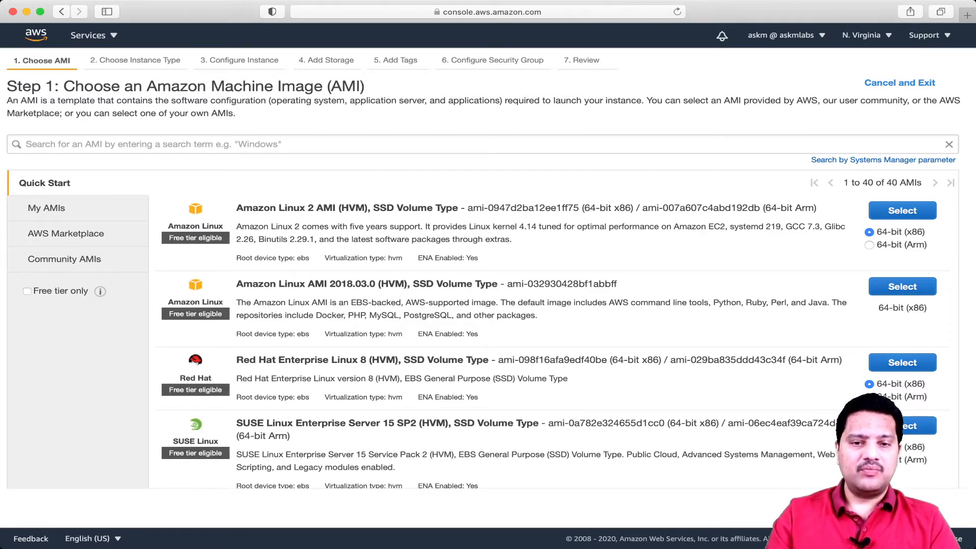
- Look through the Quick Start Amazon Machine Images and choose one to continue to the instance type selection
scroll(488, 290, down, 5)
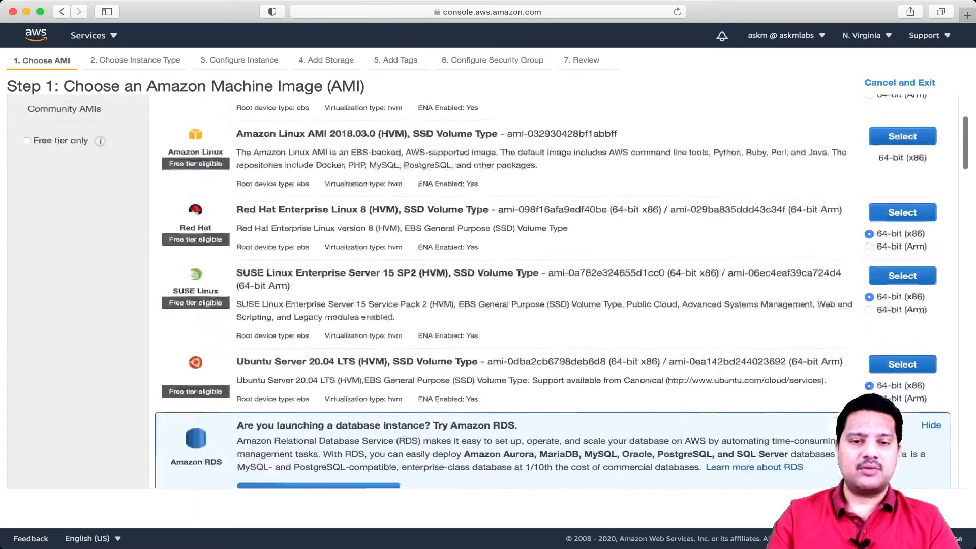
scroll(488, 290, up, 5)
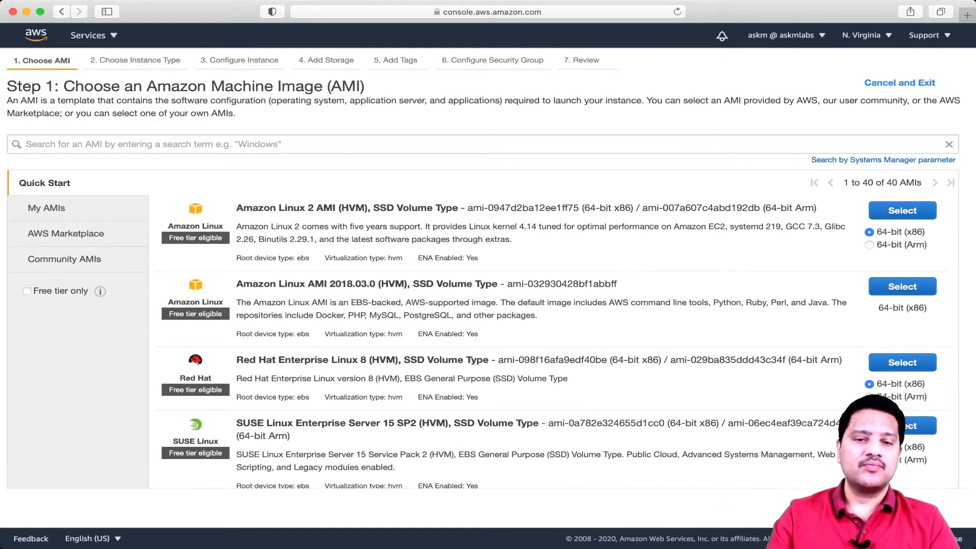
scroll(488, 289, down, 1)
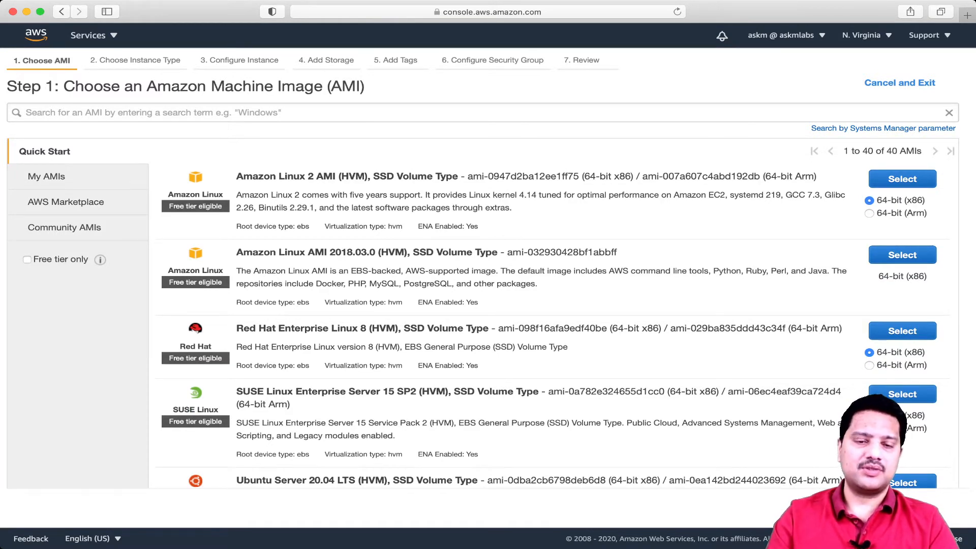
scroll(488, 293, down, 5)
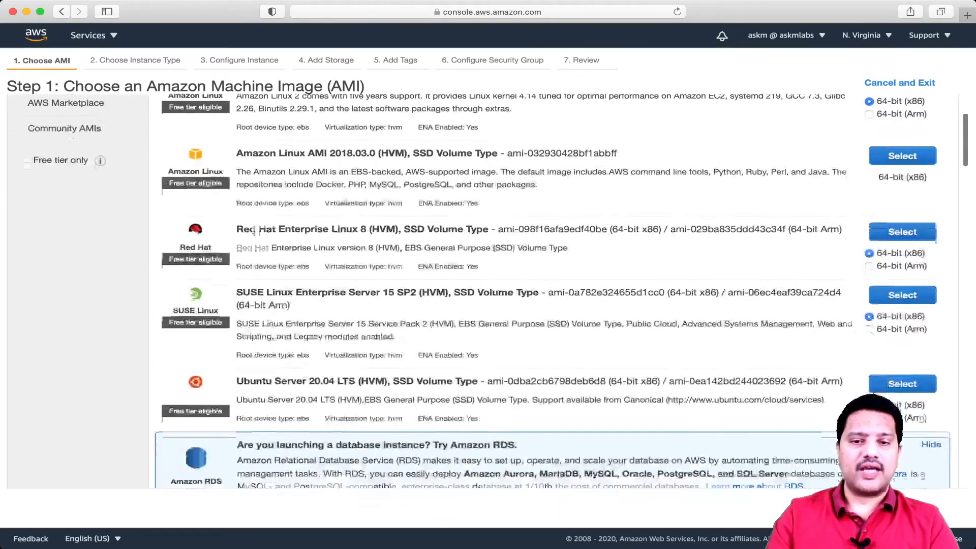
scroll(488, 292, up, 6)
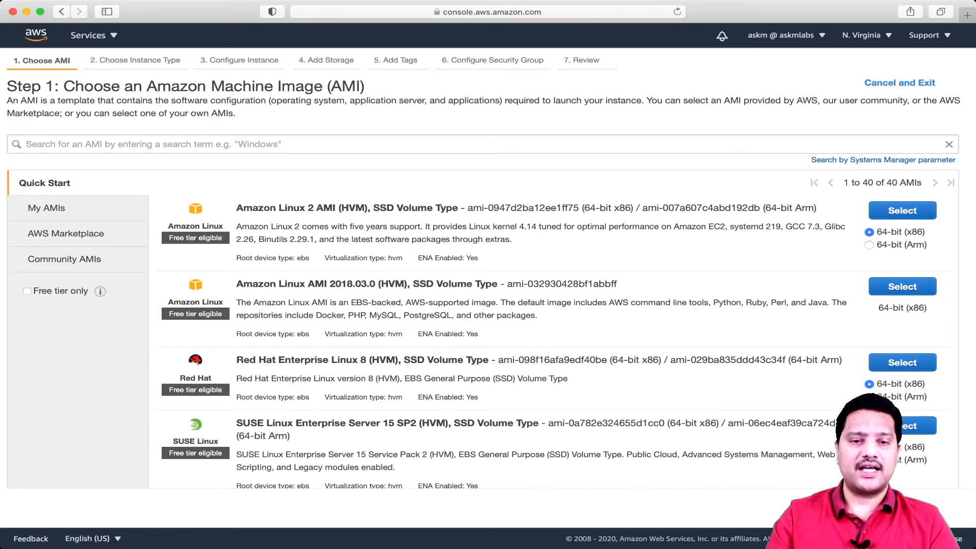
scroll(488, 290, down, 5)
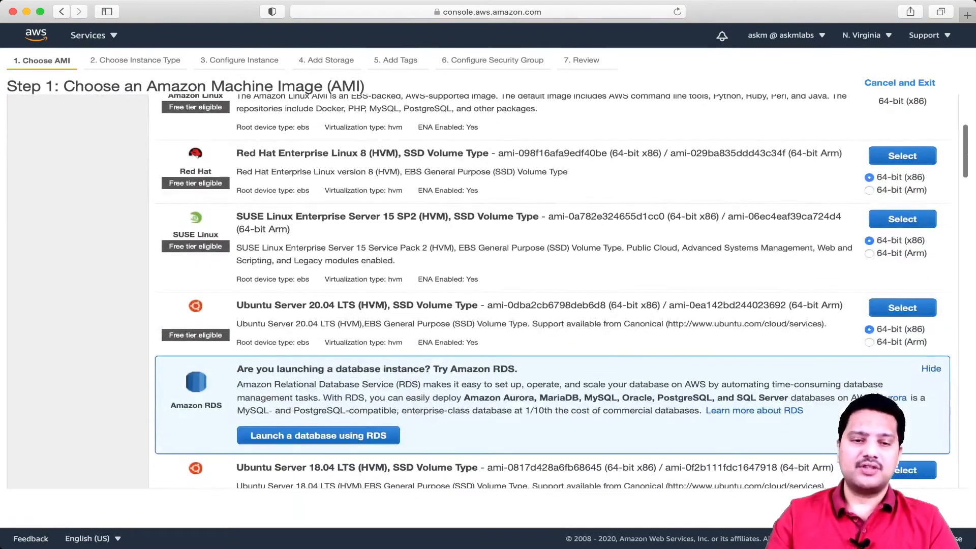
scroll(488, 290, down, 2)
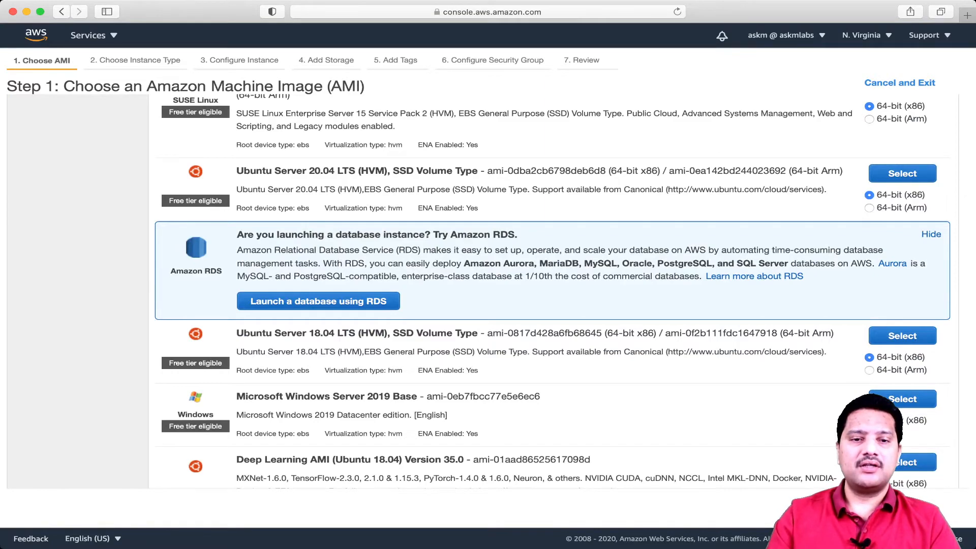
scroll(552, 288, down, 2)
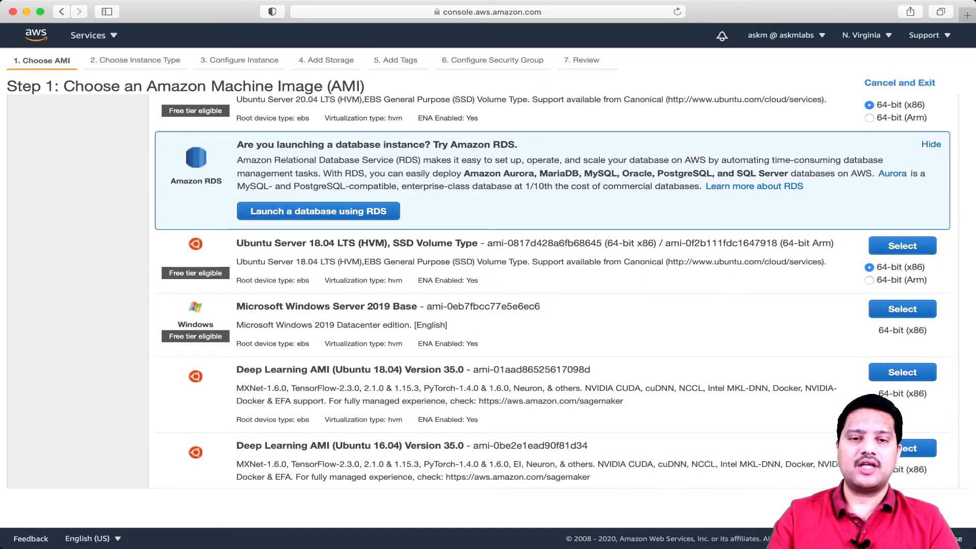
scroll(553, 288, up, 5)
scroll(552, 289, up, 3)
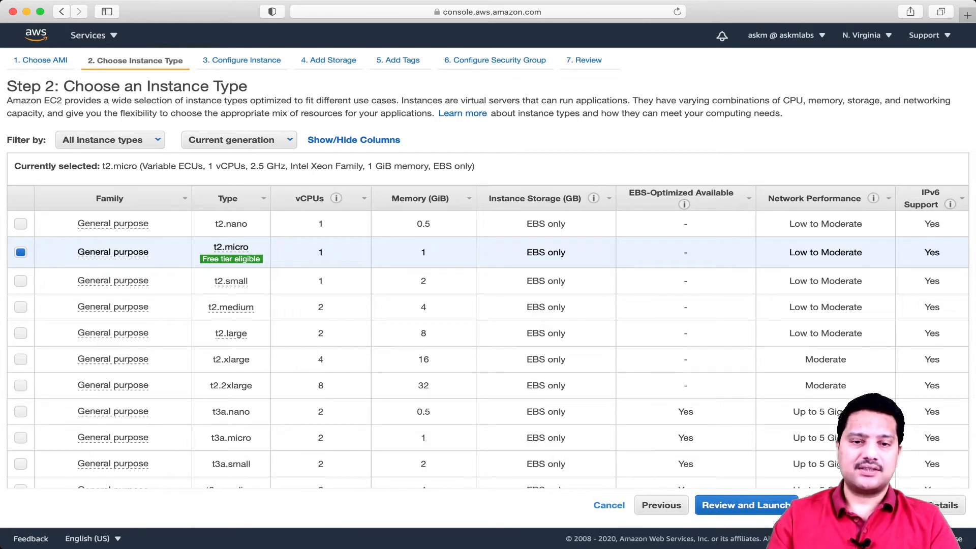
- Review the instance types, keep the free tier eligible t2.micro and continue to the instance details
mouse_move(231, 258)
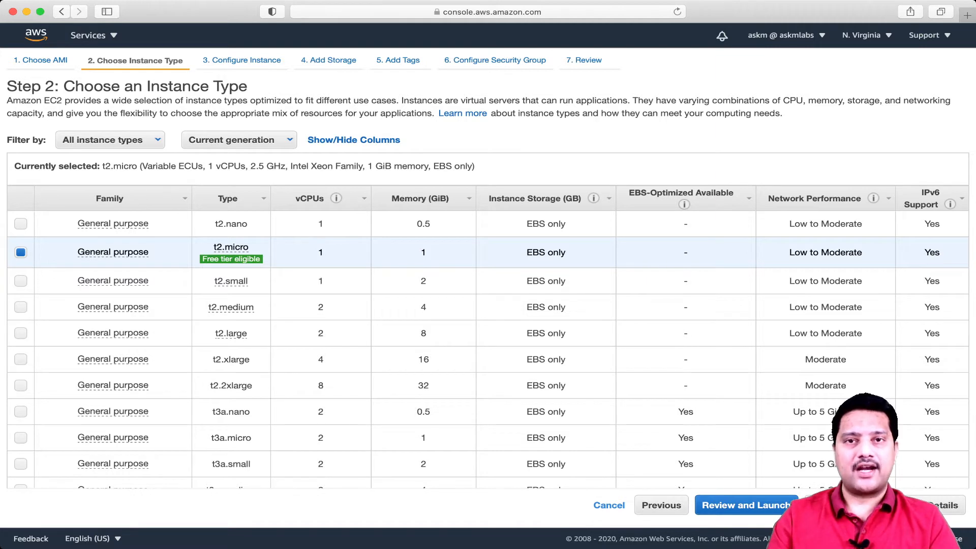
scroll(488, 305, down, 2)
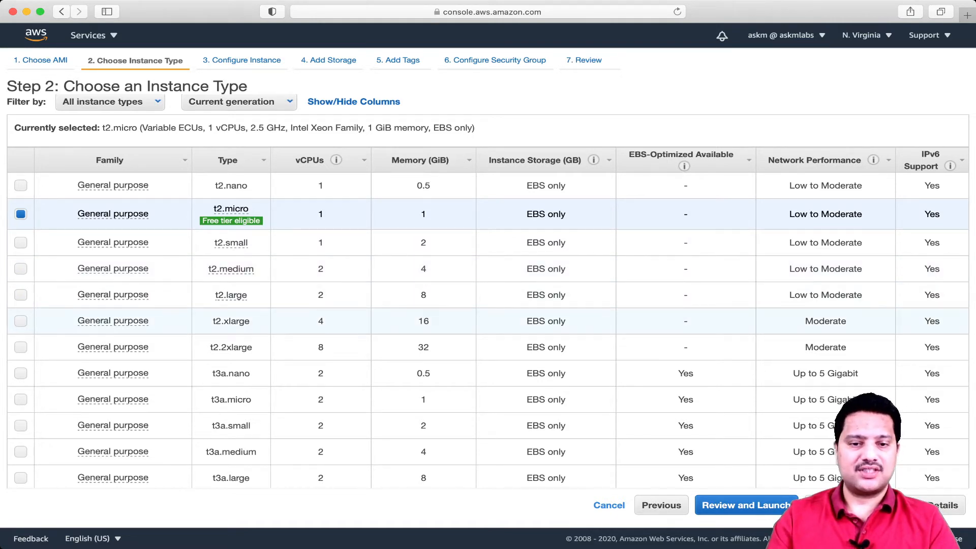
scroll(488, 305, down, 3)
scroll(488, 305, up, 5)
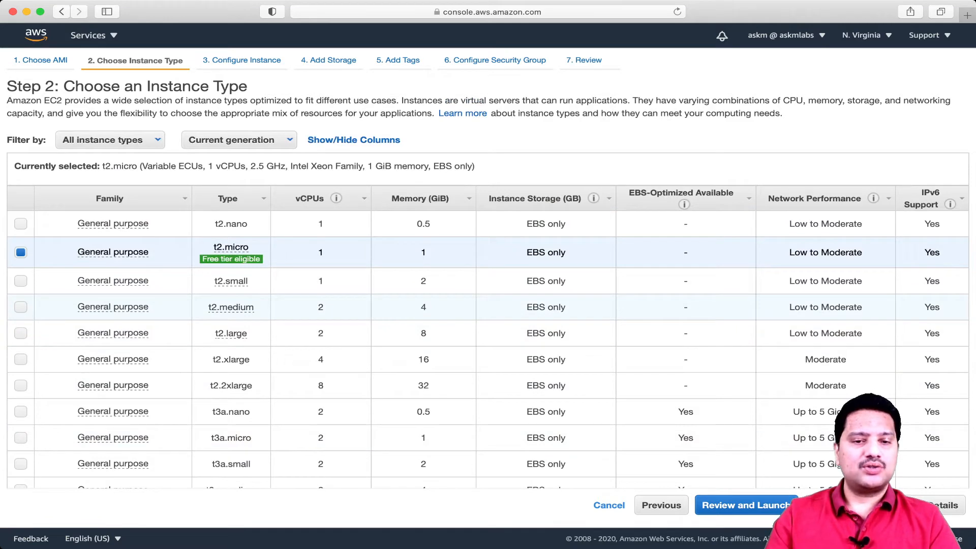
mouse_move(231, 259)
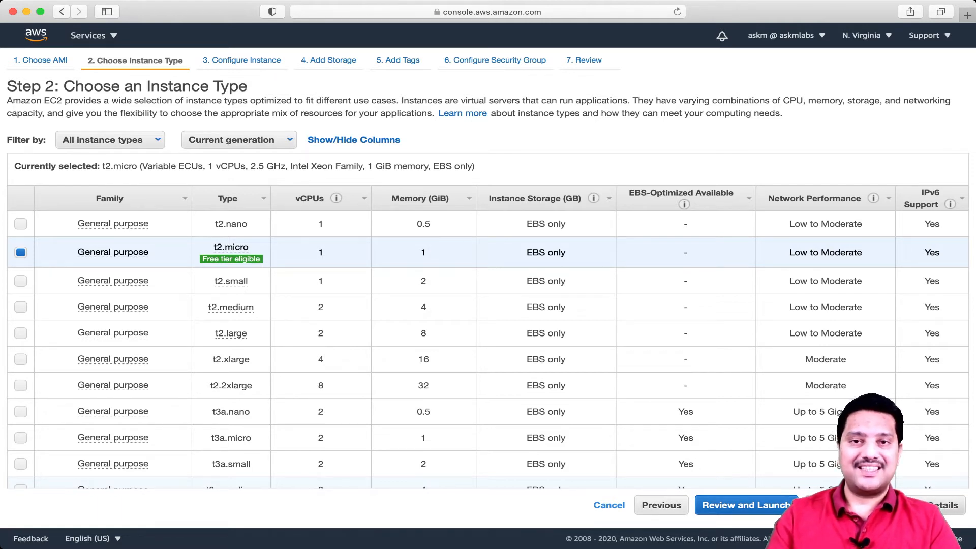
click(940, 505)
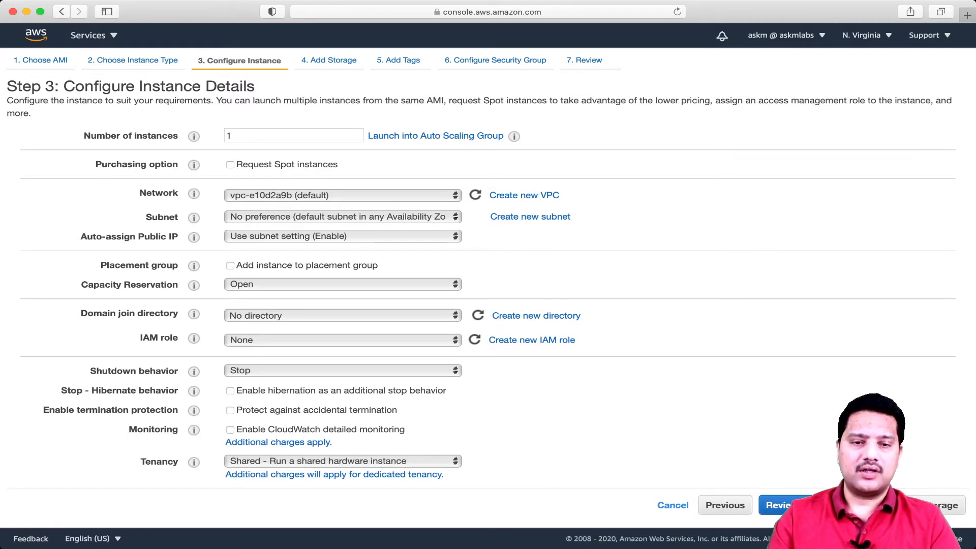
- Keep the default VPC and the no-preference subnet for the instance, and continue to the storage settings
click(342, 195)
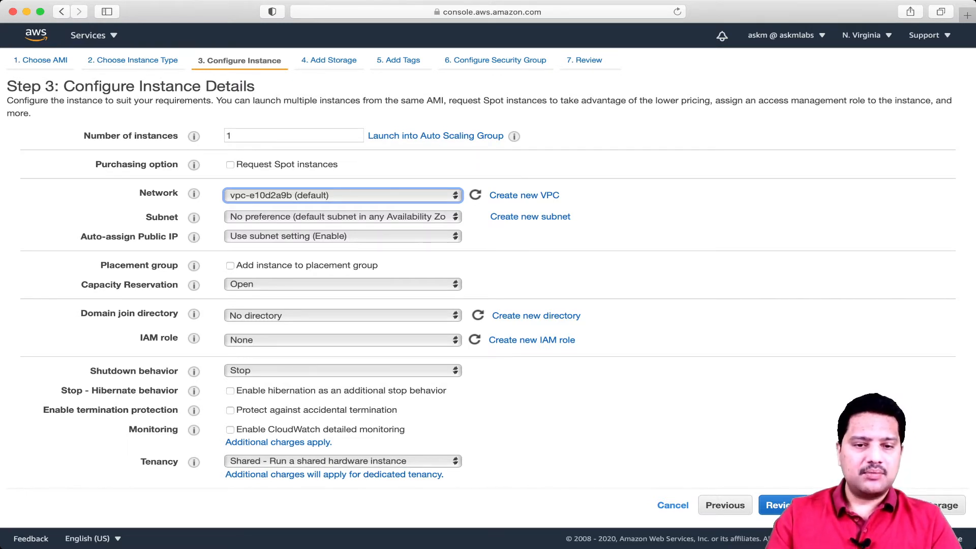
click(343, 217)
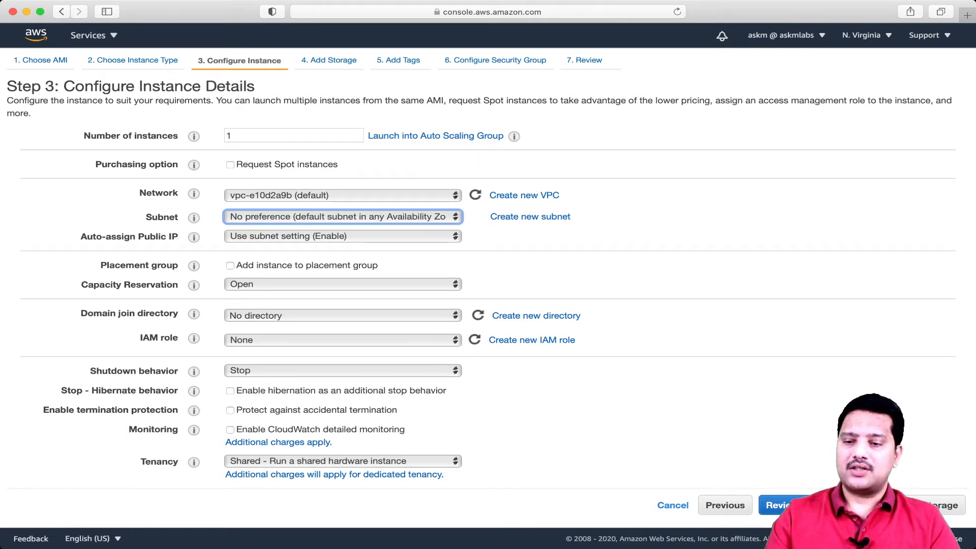
click(941, 505)
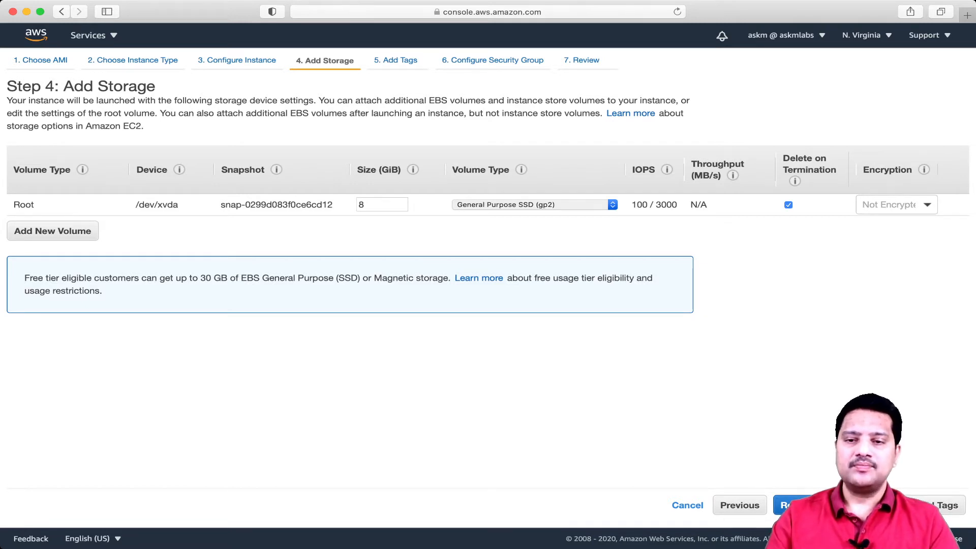
- Keep General Purpose SSD (gp2) for the root volume, add no tags, and continue to the security group configuration
click(535, 205)
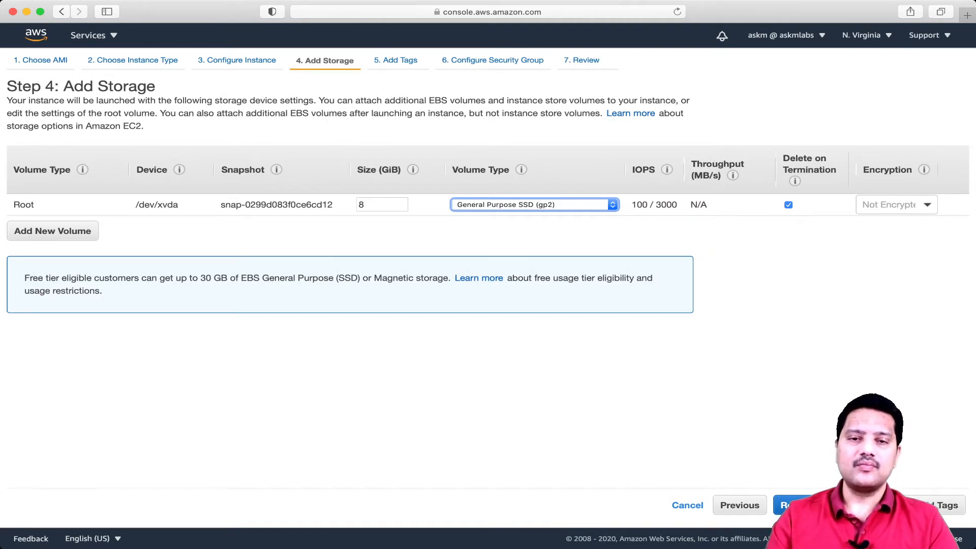
click(948, 505)
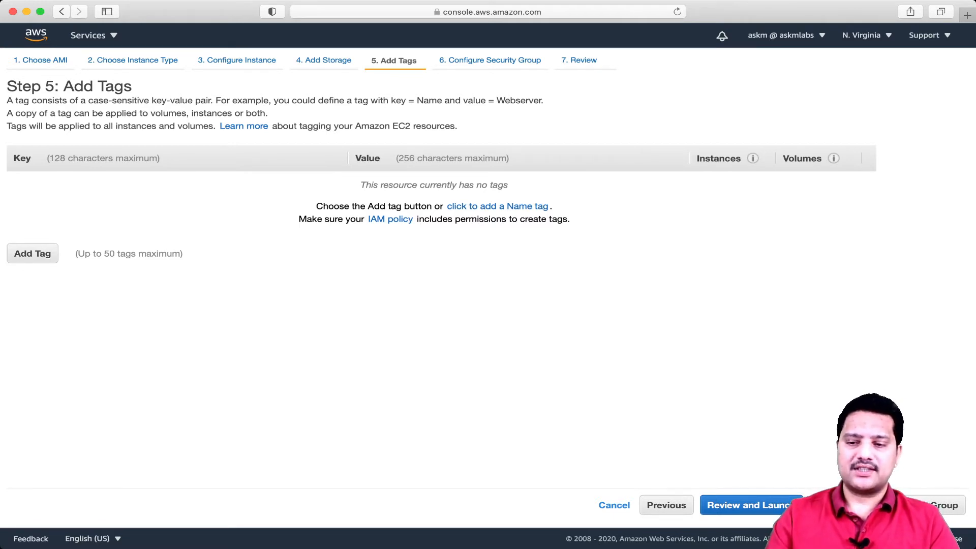
click(945, 509)
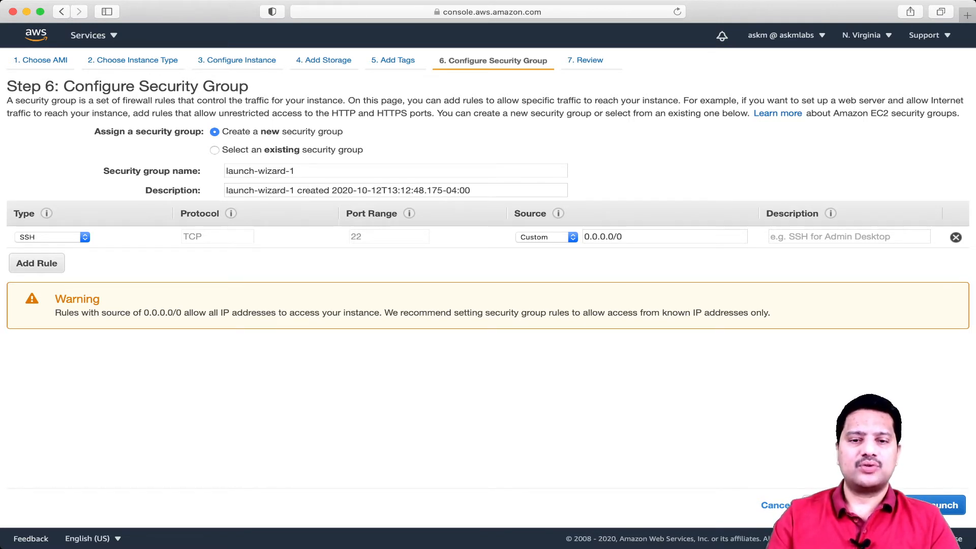
- Keep the new security group with its SSH rule on port 22 from source 0.0.0.0/0, and continue to the launch review
mouse_move(409, 213)
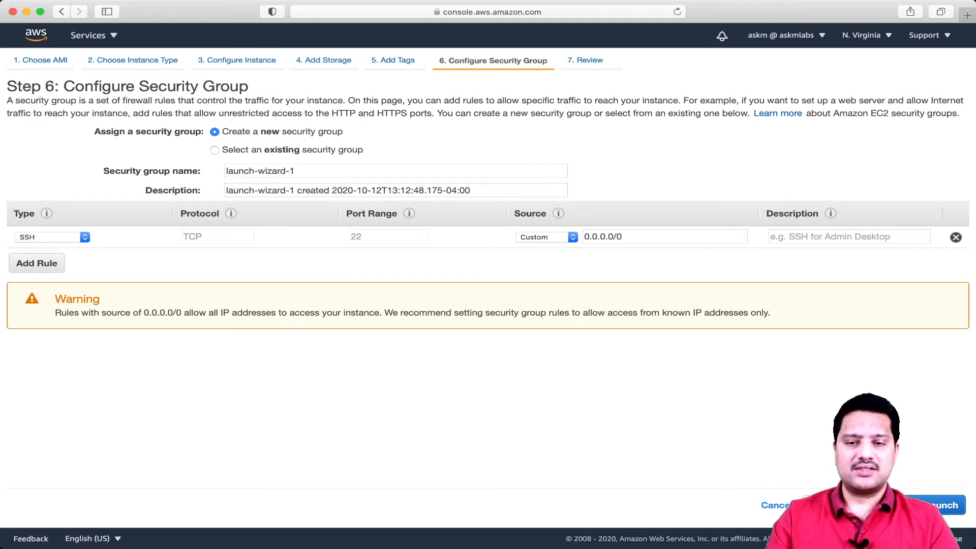
drag(623, 236, 584, 236)
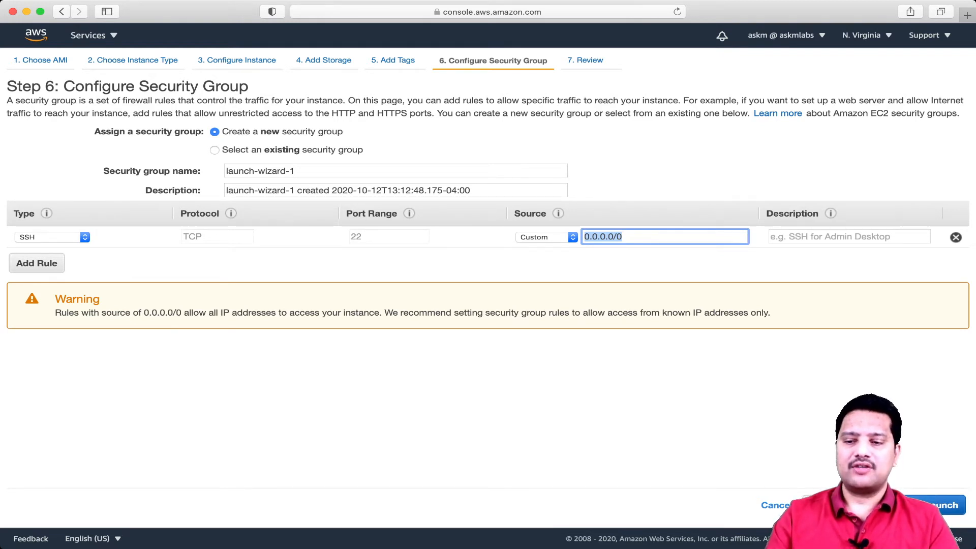
click(944, 505)
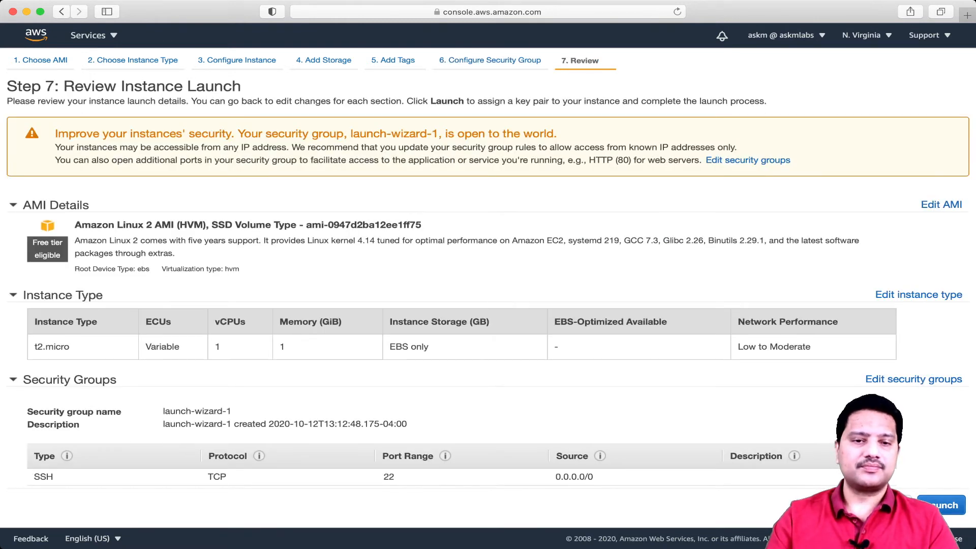
- Review the AMI, instance type and security group of the launch configuration, and proceed to the key pair selection
scroll(489, 291, down, 2)
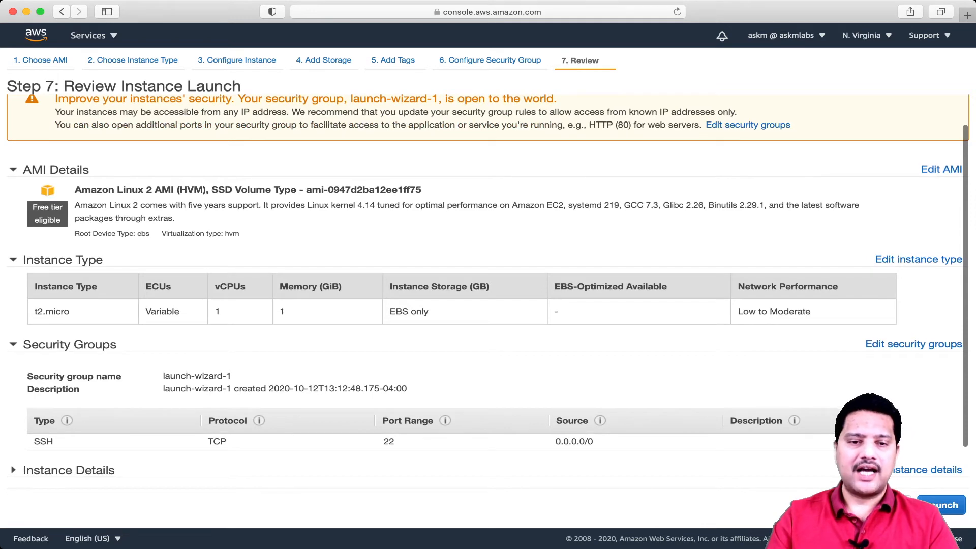
scroll(488, 292, down, 2)
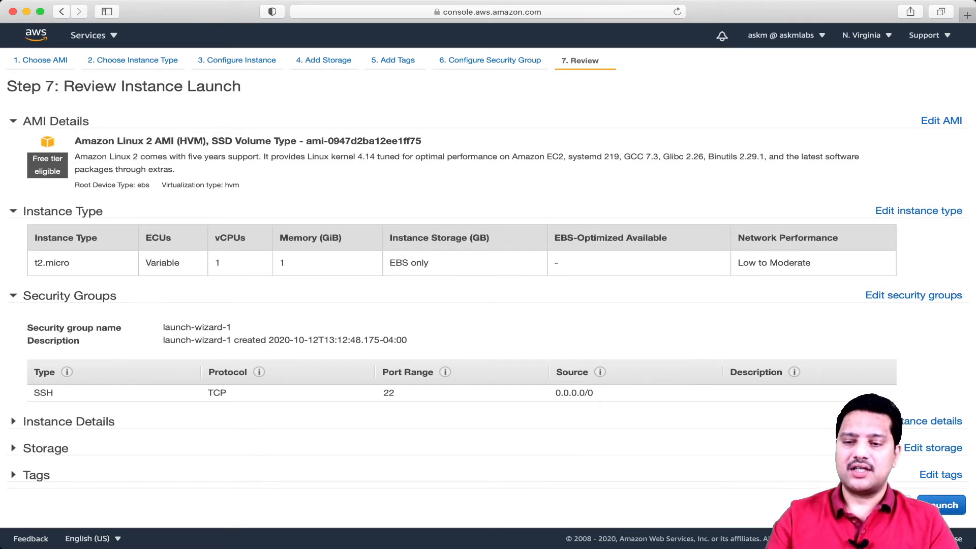
click(935, 506)
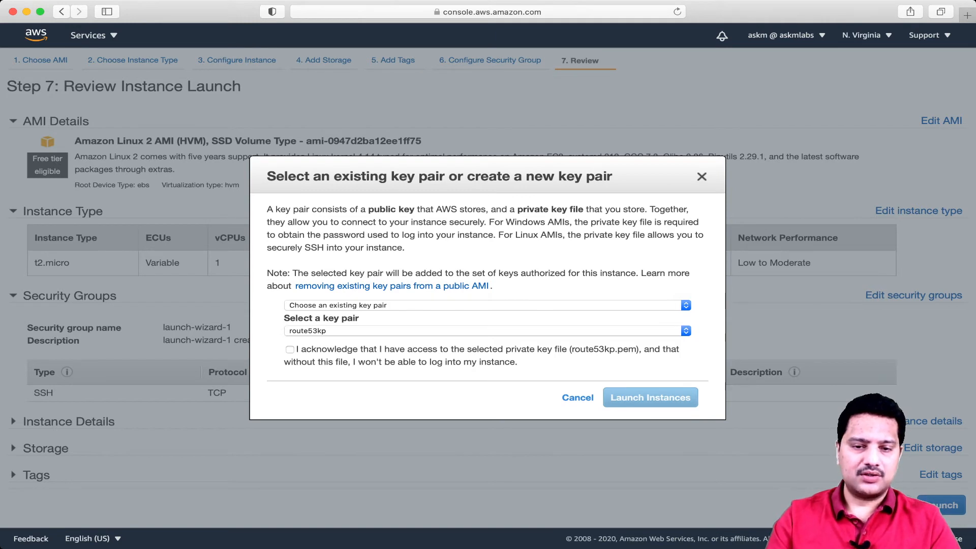
- Create a new key pair named ec2demokp and download its private key file
click(487, 305)
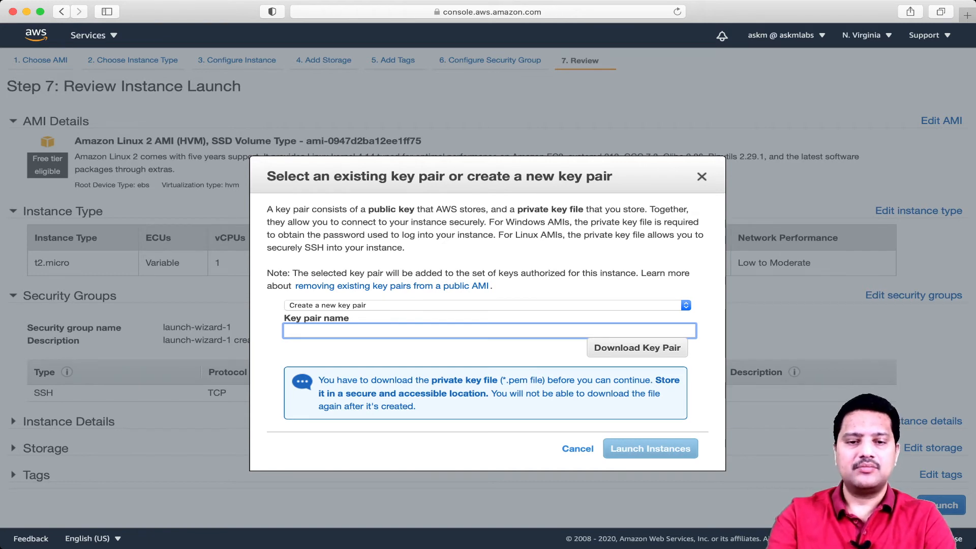
text(ec)
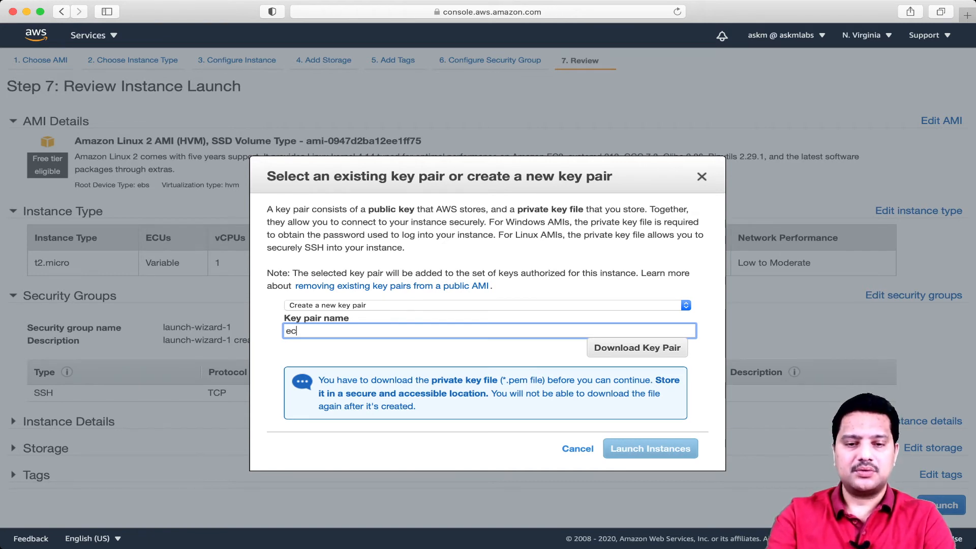
text(2dmo)
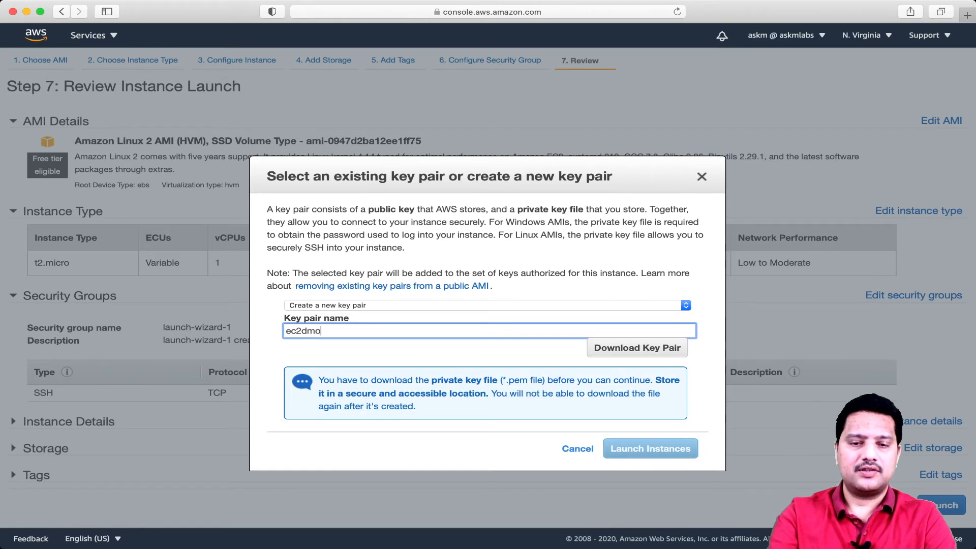
key(BackSpace)
key(BackSpace)
text(emok)
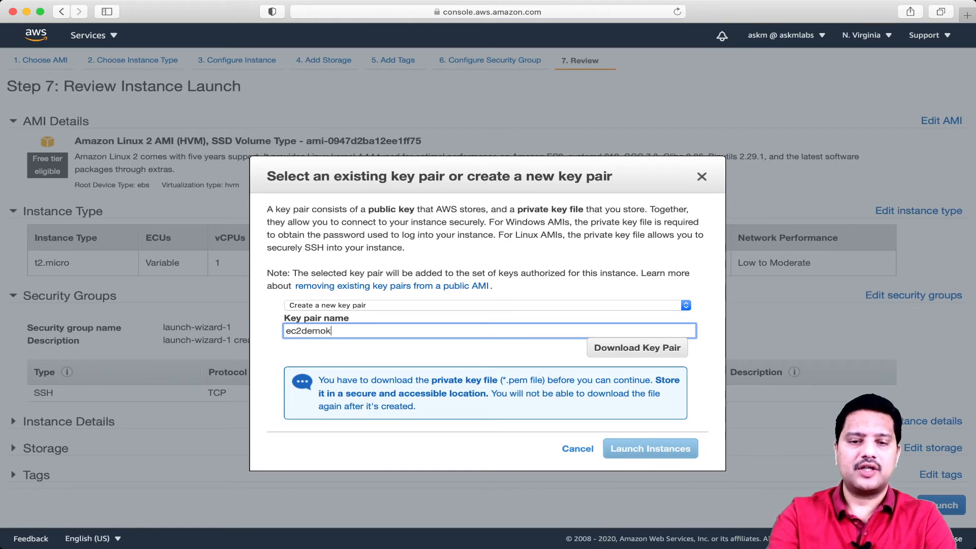
text(p)
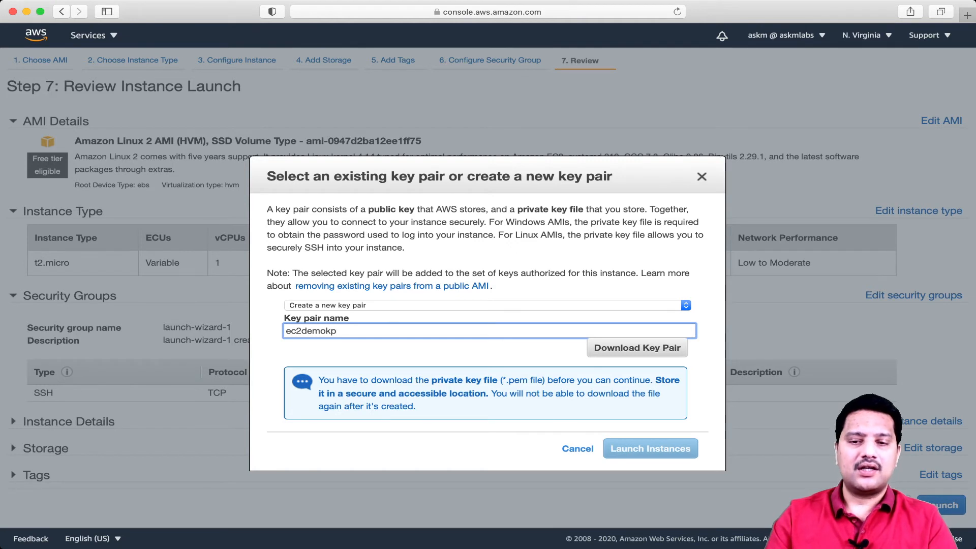
click(637, 348)
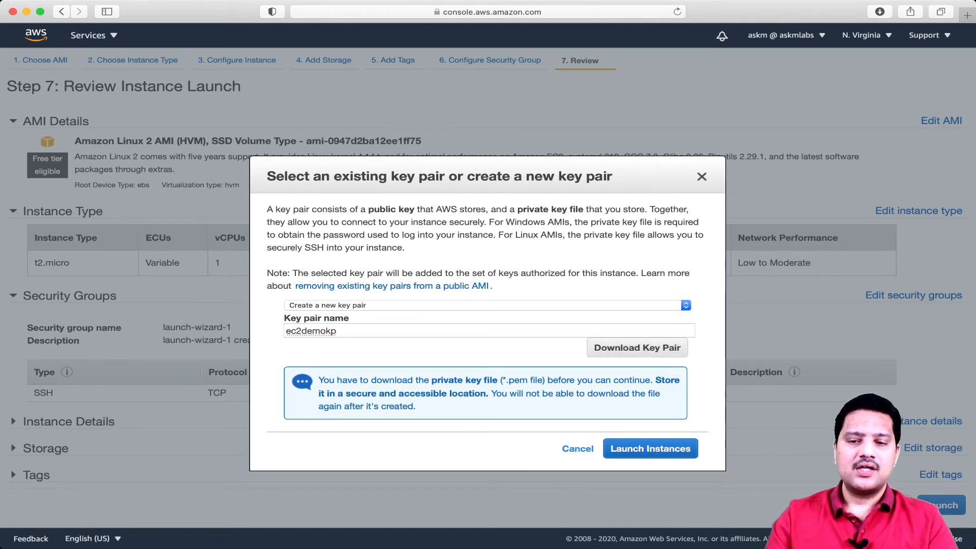
- Launch the instance with the new key pair and open its summary from the list of instances
key(Return)
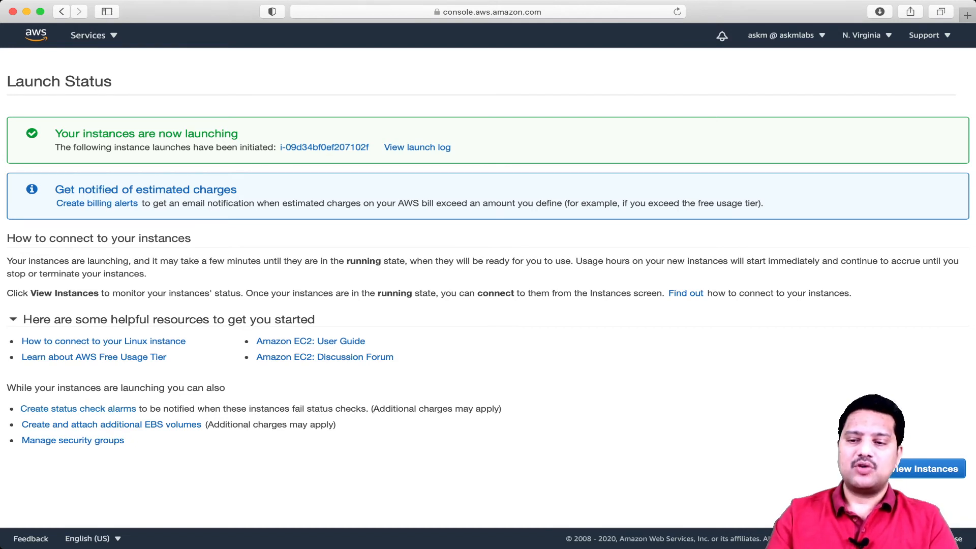
click(938, 469)
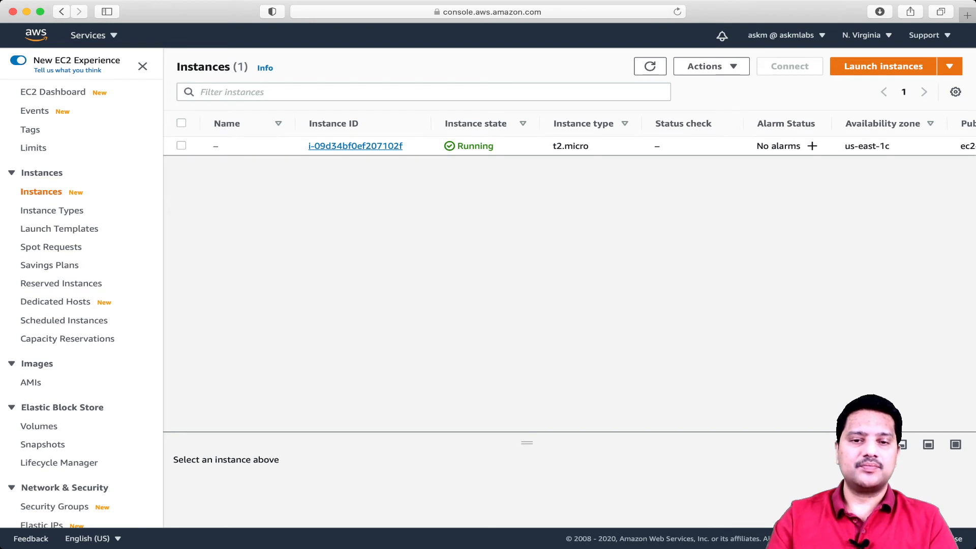
click(355, 146)
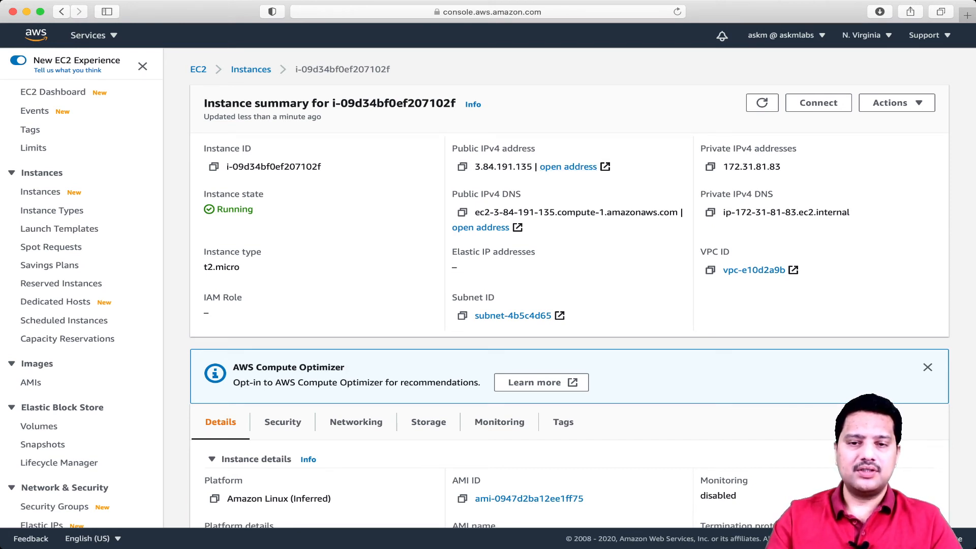
- Examine the instance's public and private IPv4 addresses and read through its platform, AMI and key pair details
drag(536, 147, 451, 148)
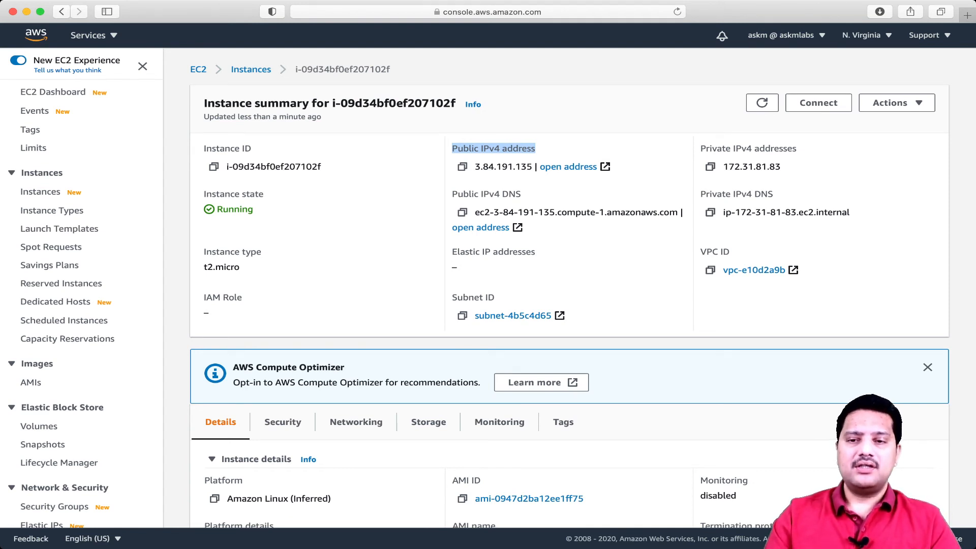
drag(701, 148, 797, 148)
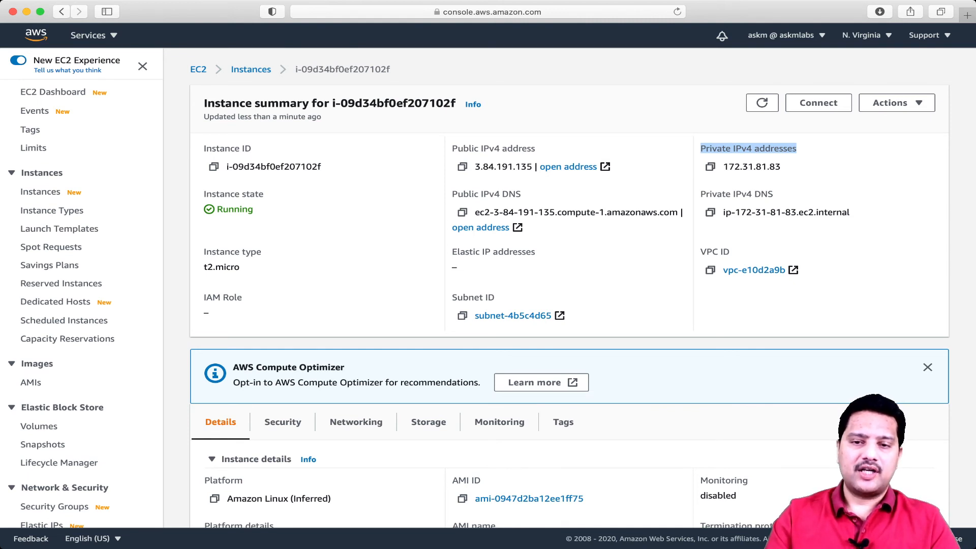
drag(475, 167, 780, 167)
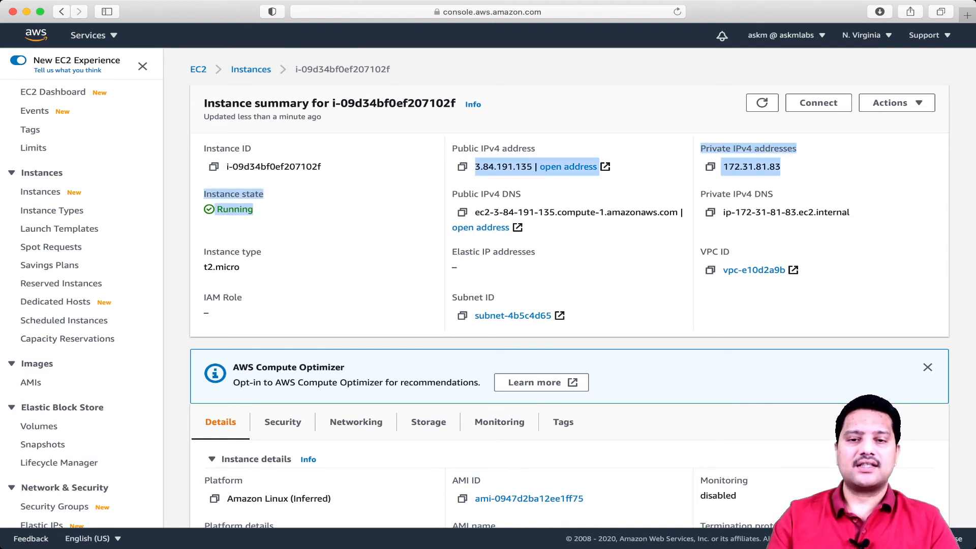
click(781, 167)
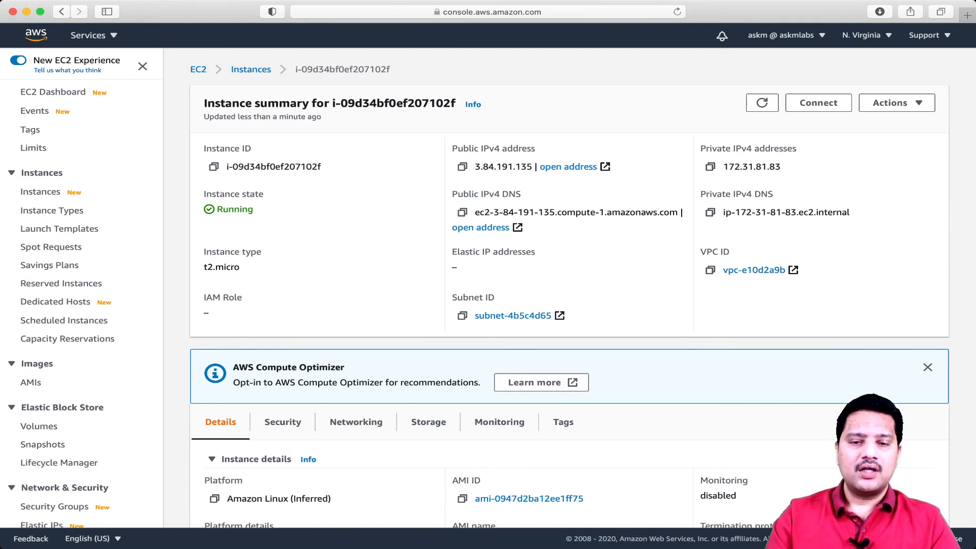
scroll(583, 292, down, 5)
scroll(582, 292, down, 2)
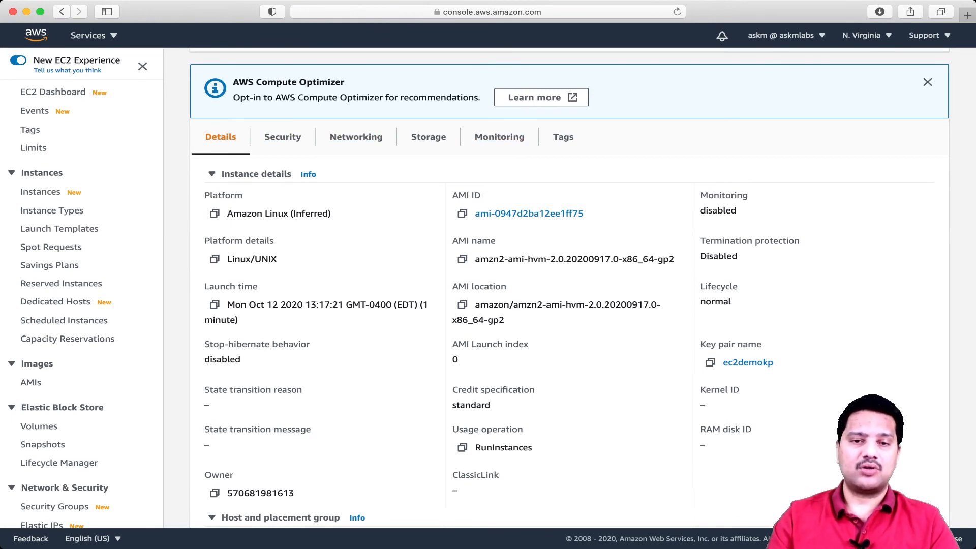
scroll(429, 269, up, 5)
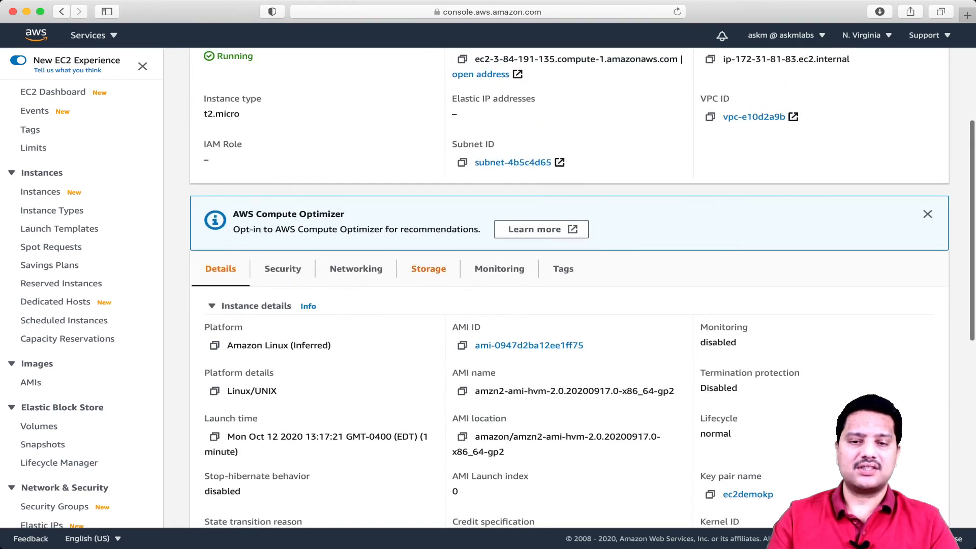
- Inspect the instance's storage information, including the root device name and the attached block devices
click(429, 268)
scroll(429, 269, down, 3)
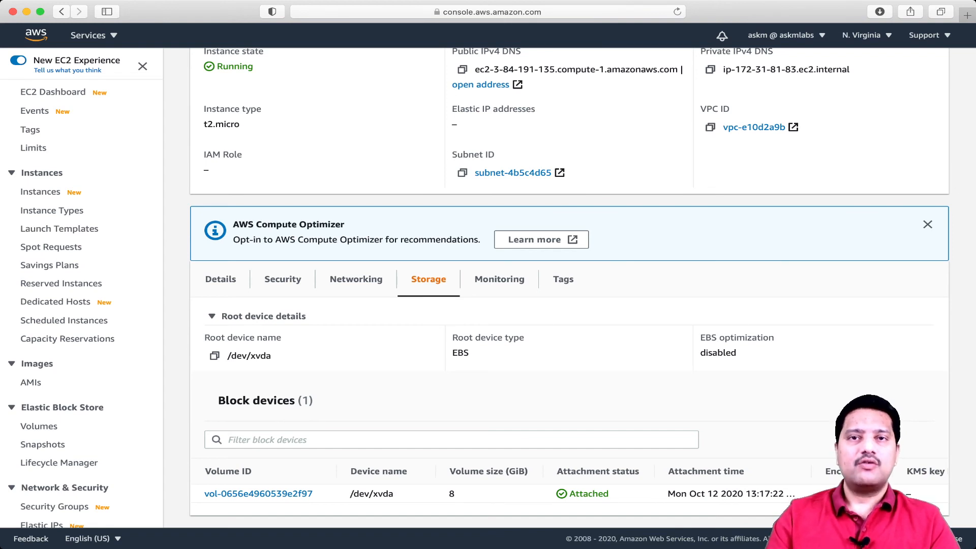
scroll(569, 305, down, 2)
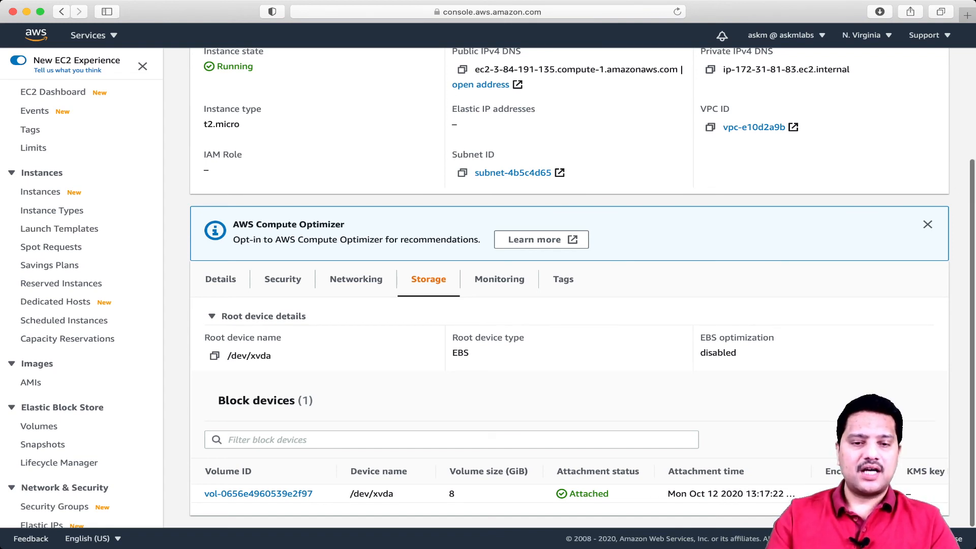
drag(272, 356, 227, 356)
triple_click(249, 355)
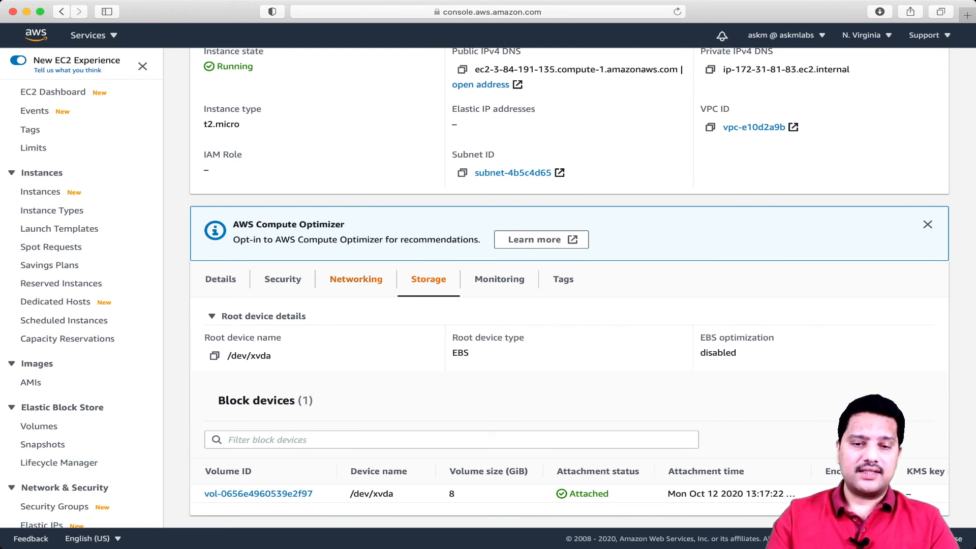
- Inspect the instance's networking details, including its IP addresses, VPC, subnet and availability zone
click(356, 279)
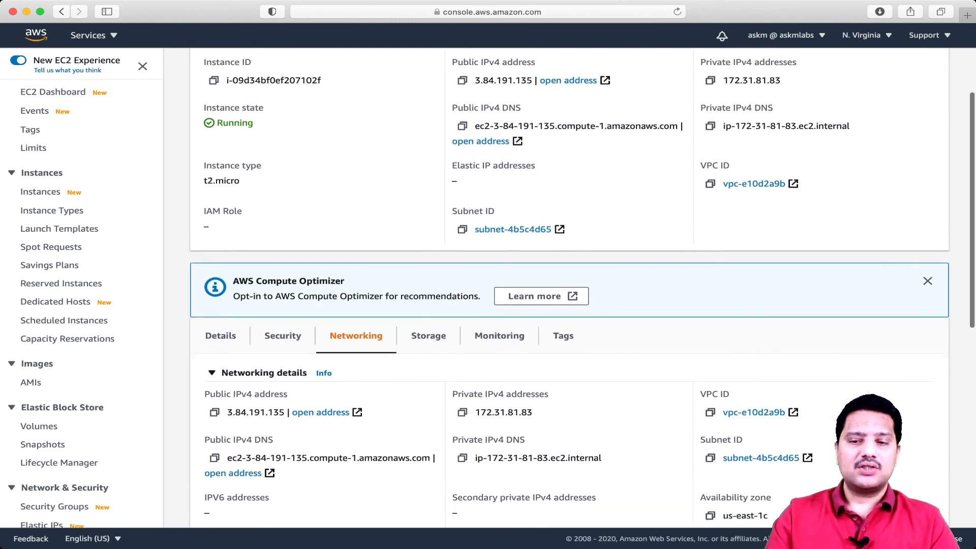
scroll(582, 287, down, 3)
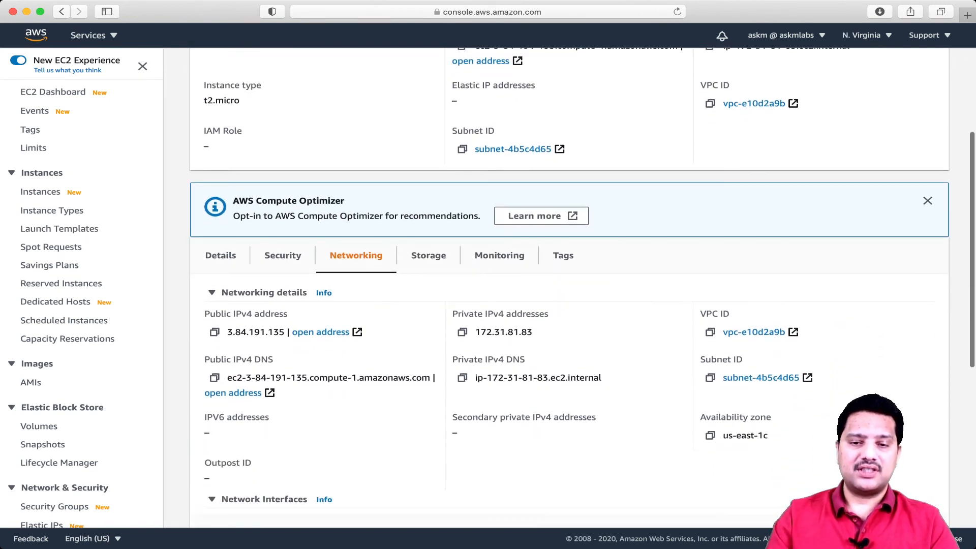
scroll(569, 288, up, 5)
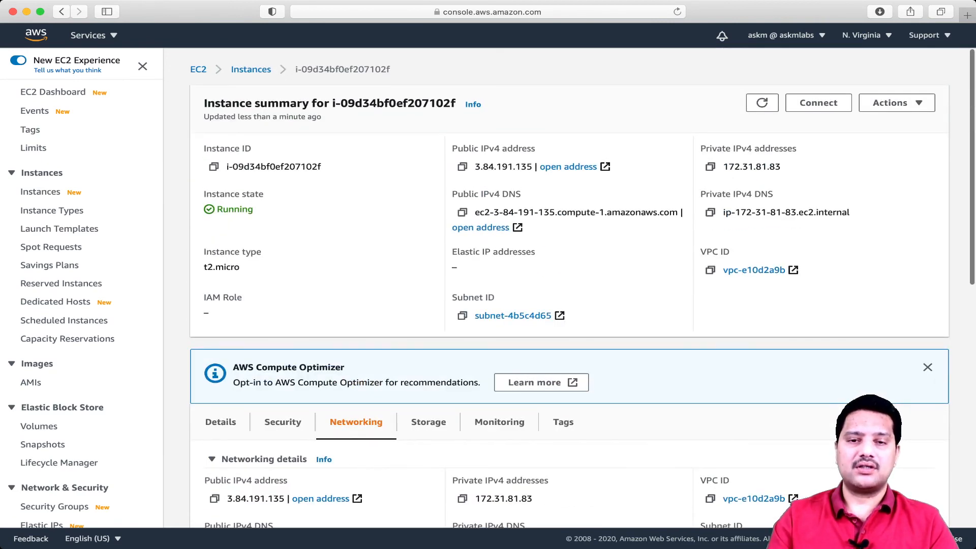
scroll(569, 287, down, 4)
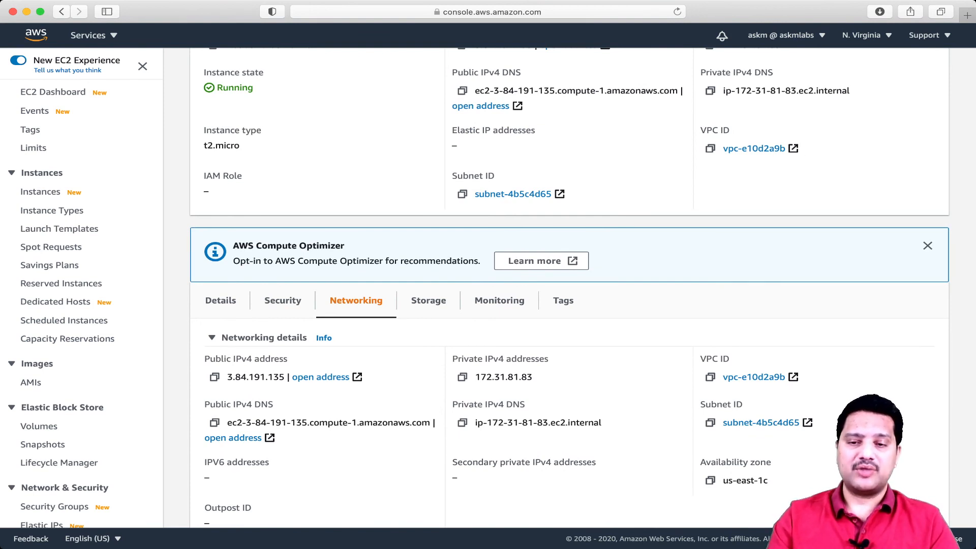
scroll(583, 287, up, 4)
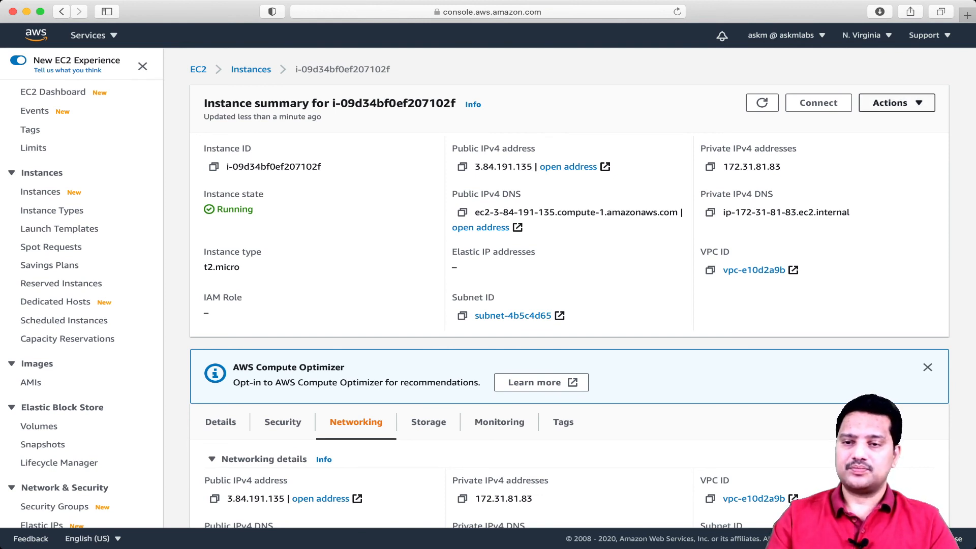
- Check which state actions the instance summary offers, and return to the list of instances
click(890, 102)
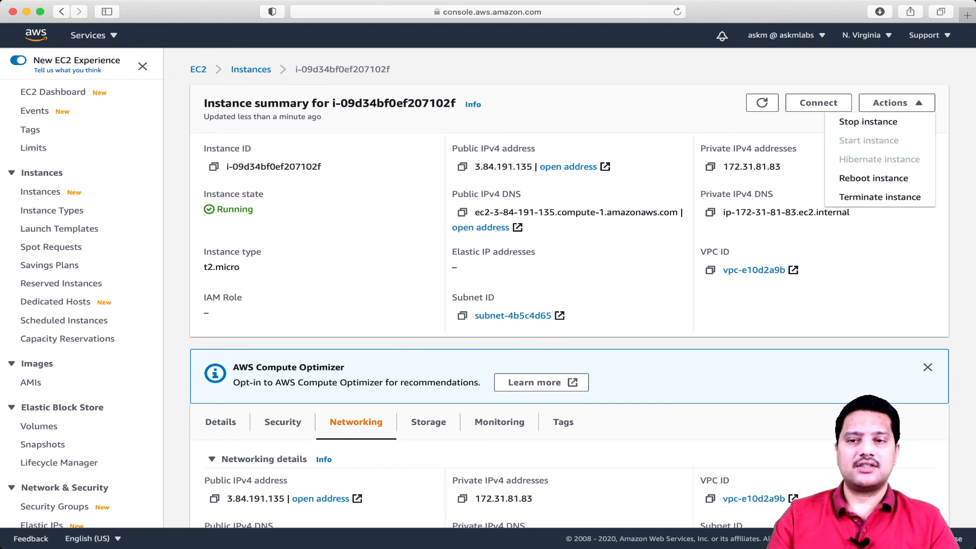
key(Escape)
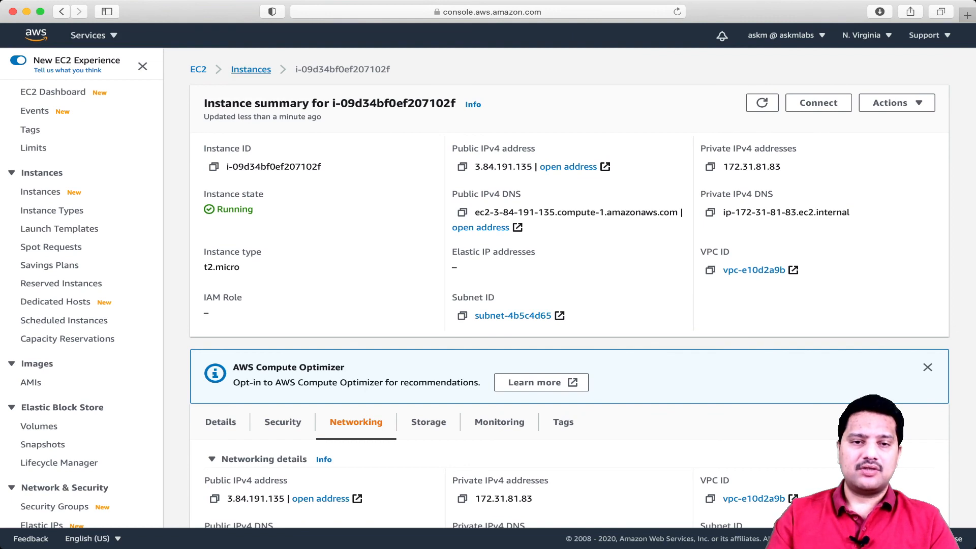
click(251, 69)
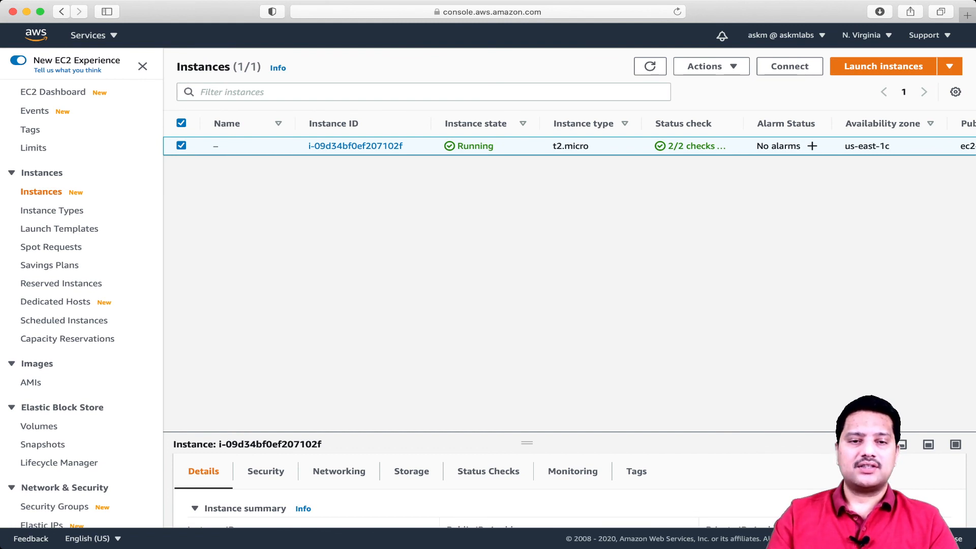
- Select the running t2.micro instance in the list and look through the management actions offered for it
click(181, 145)
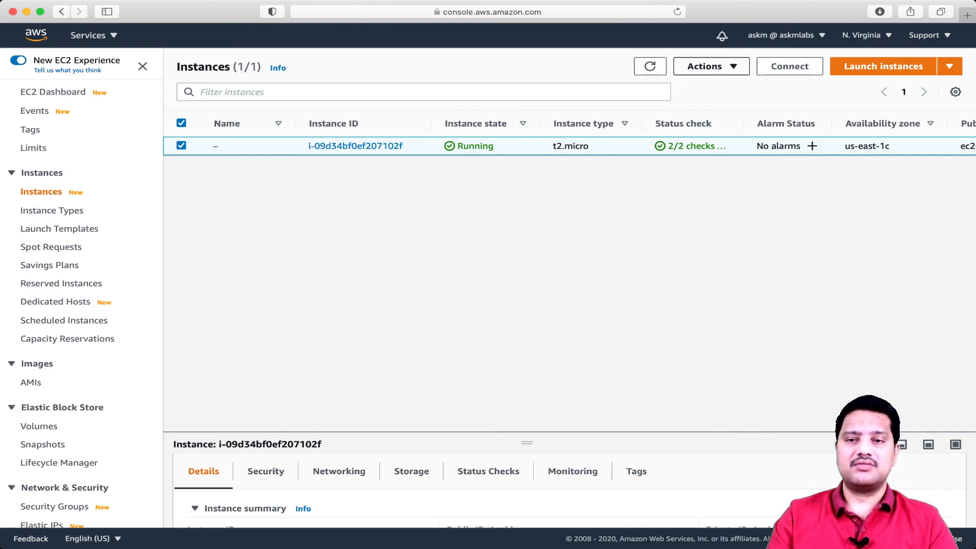
click(711, 66)
scroll(753, 102, down, 3)
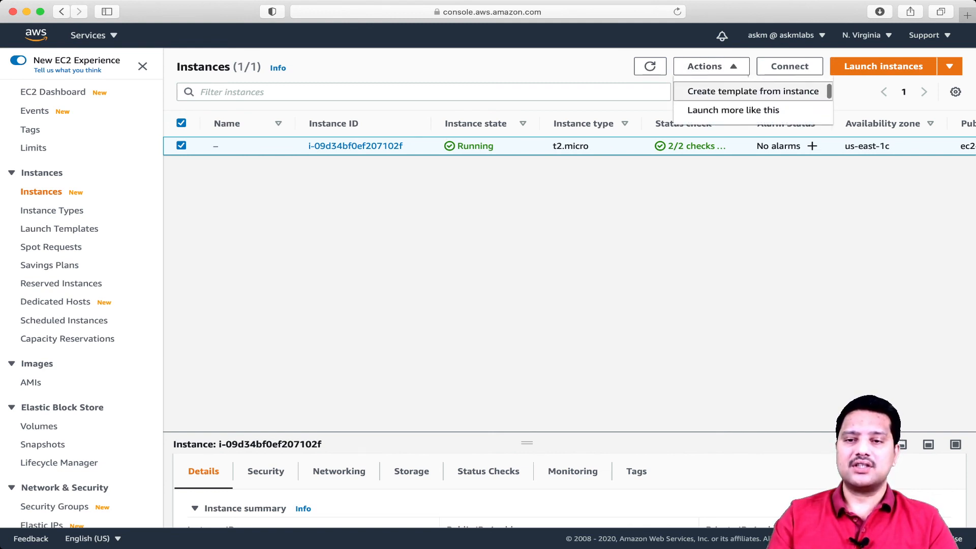
scroll(752, 102, up, 5)
scroll(752, 102, down, 2)
scroll(753, 102, up, 2)
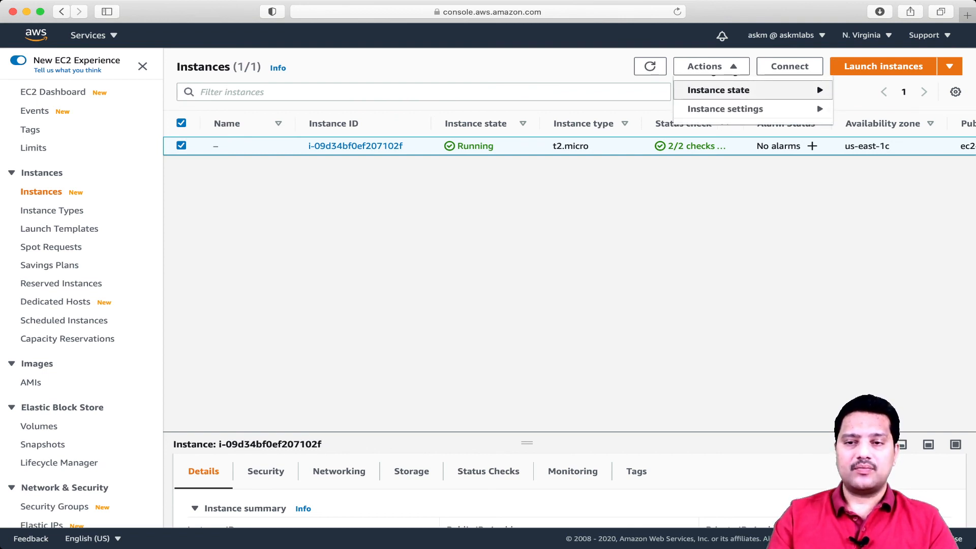
- Inspect the instance state options for the selected instance, including stopping and terminating it, without applying any
click(719, 90)
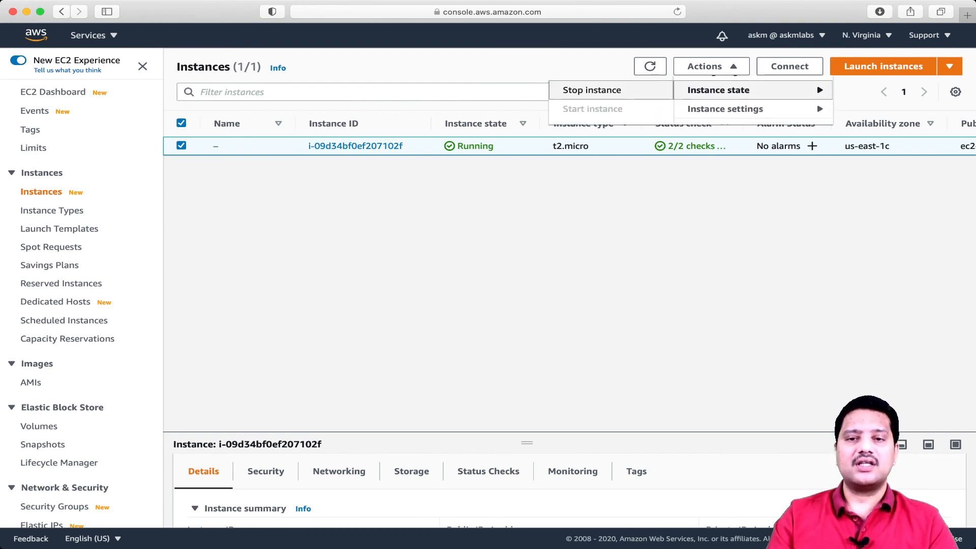
scroll(610, 102, down, 1)
scroll(610, 102, down, 2)
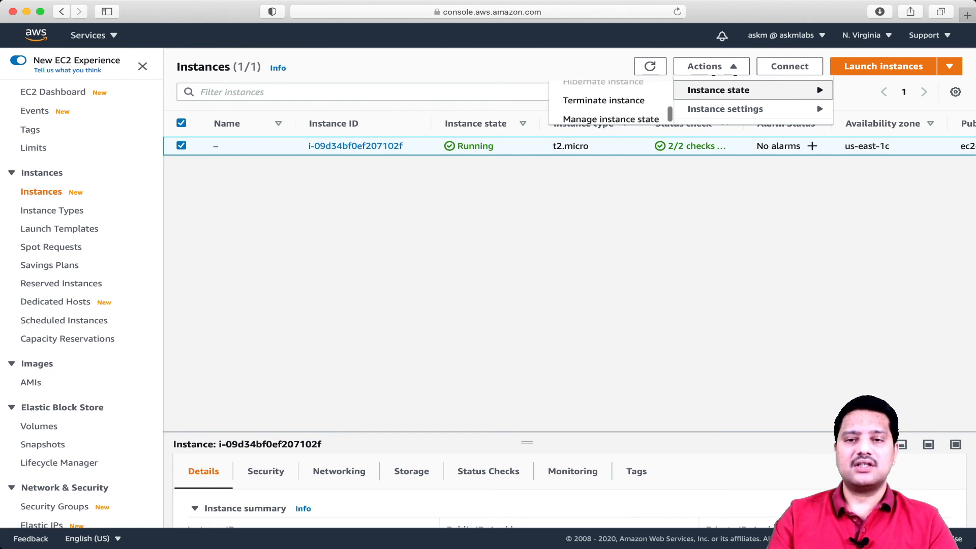
scroll(610, 102, up, 3)
key(Escape)
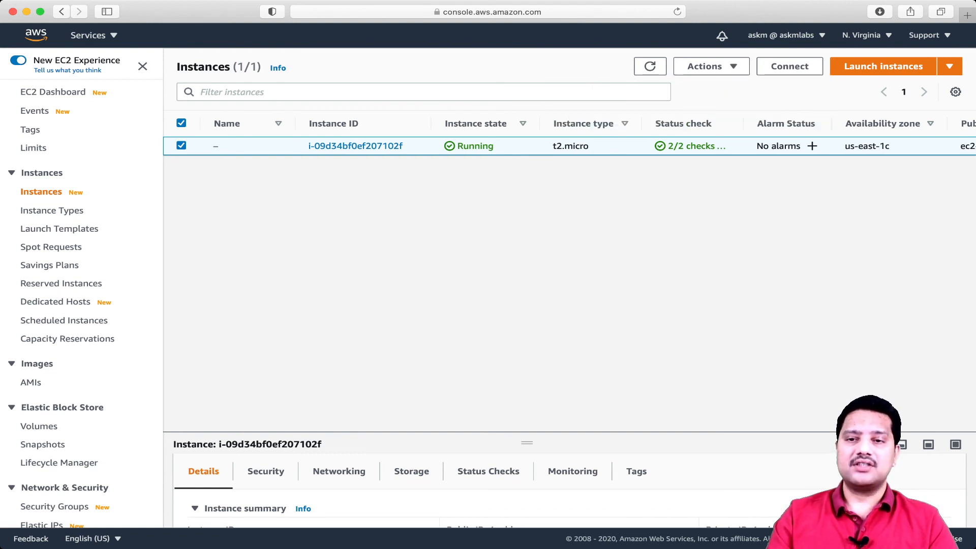
- Review the selected instance's action list once more, from viewing details to the instance state and settings entries, and dismiss it
click(711, 66)
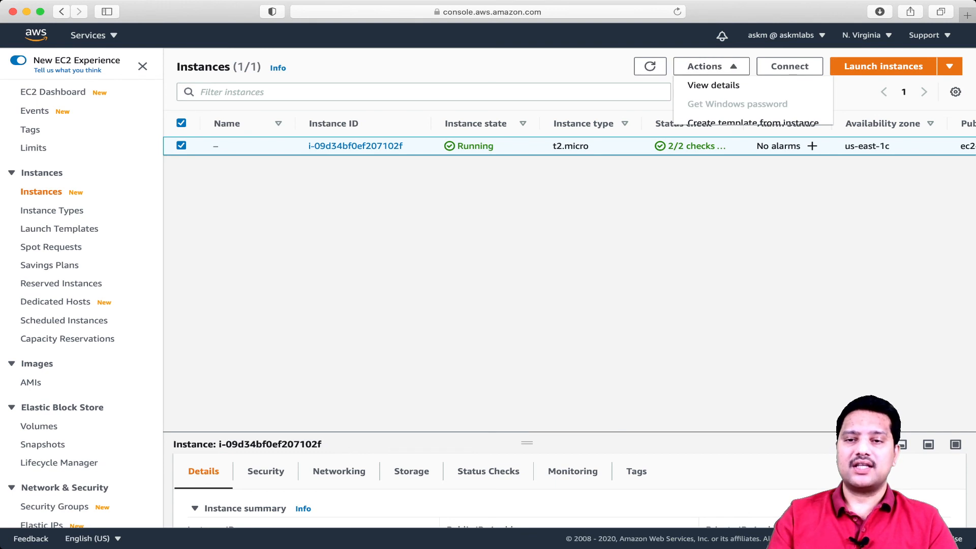
scroll(753, 102, down, 3)
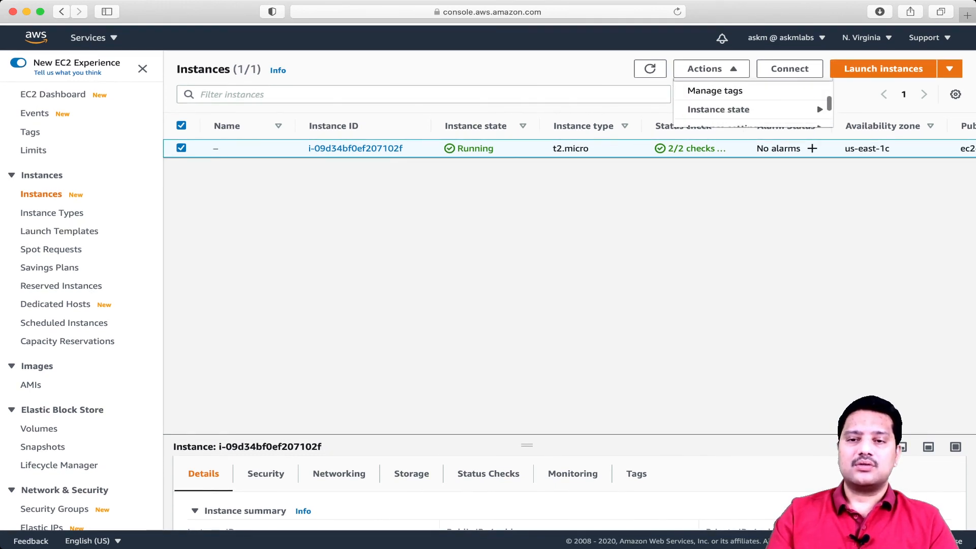
scroll(753, 102, down, 1)
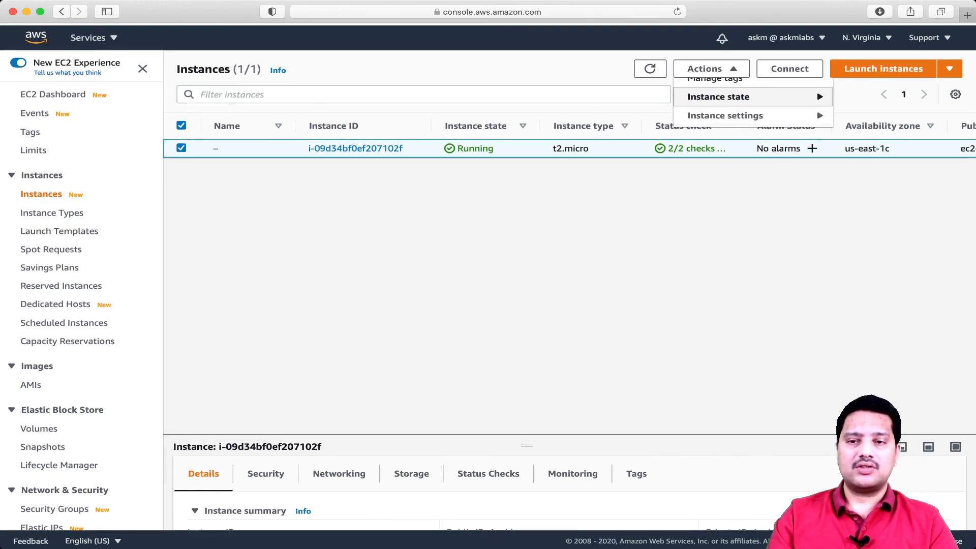
key(Escape)
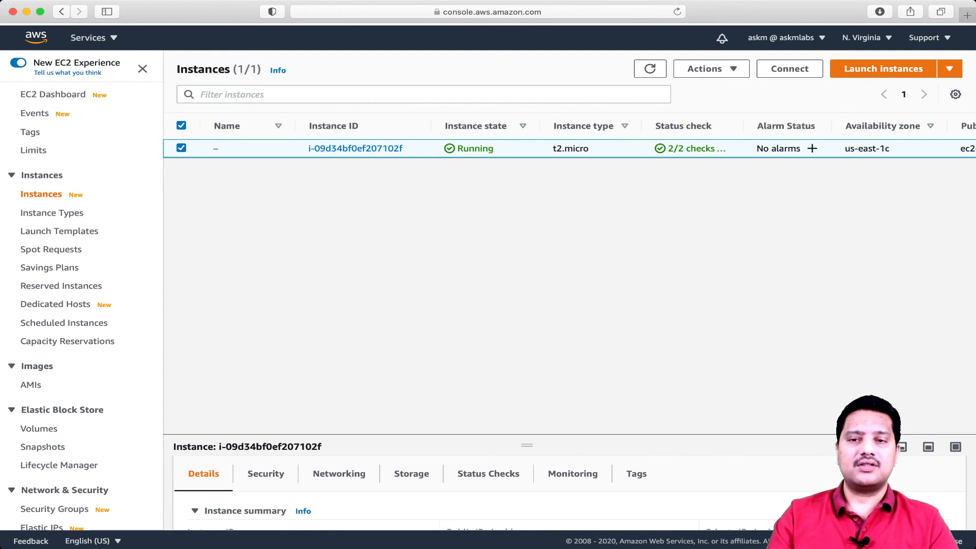